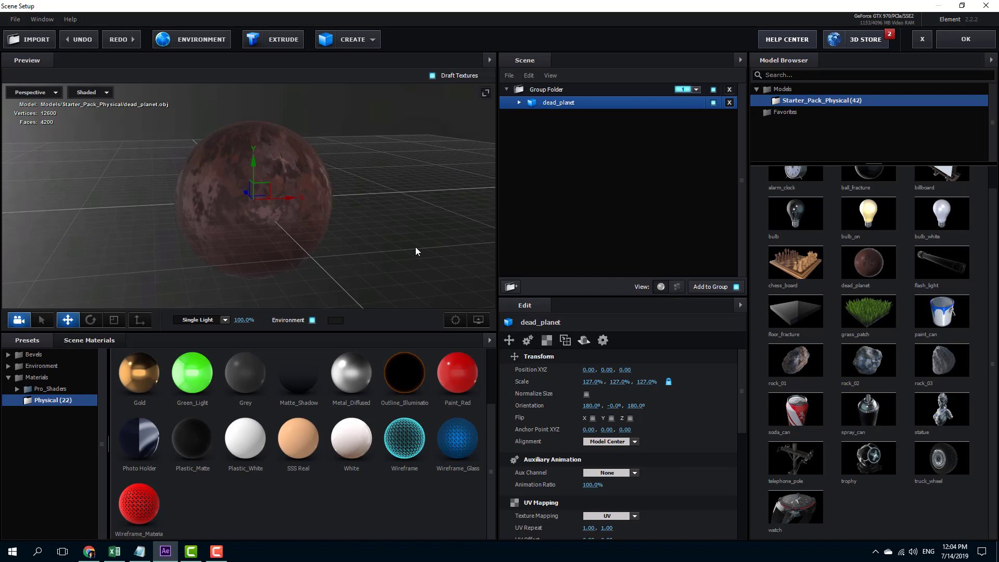
Step: Apply the Plastic_White material preset to the dead_planet sphere
scroll(398, 238, up, 3)
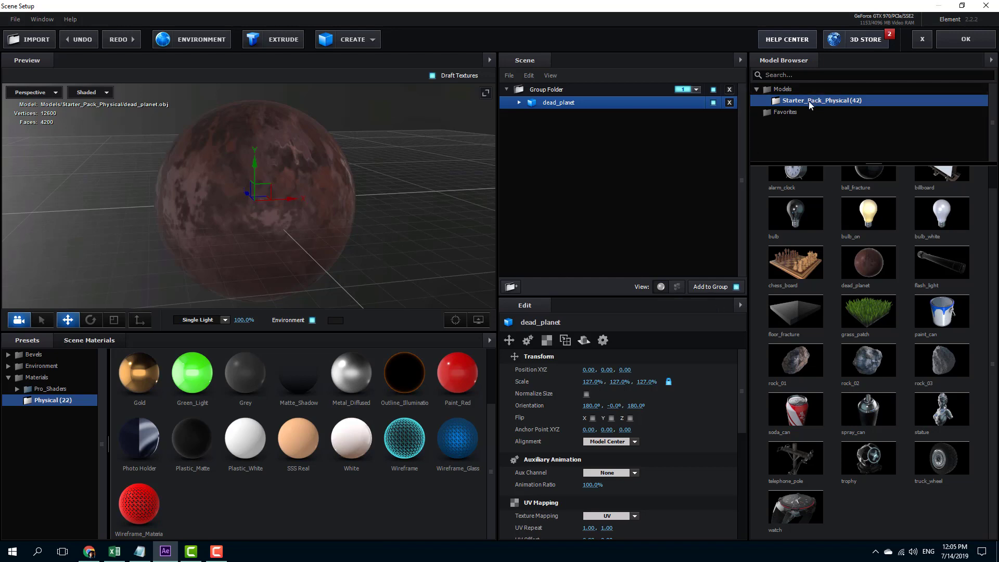
drag(242, 444, 280, 231)
mouse_move(366, 201)
mouse_down()
mouse_move(383, 238)
mouse_move(420, 171)
mouse_move(418, 192)
mouse_move(374, 186)
mouse_move(388, 185)
mouse_move(374, 208)
mouse_up()
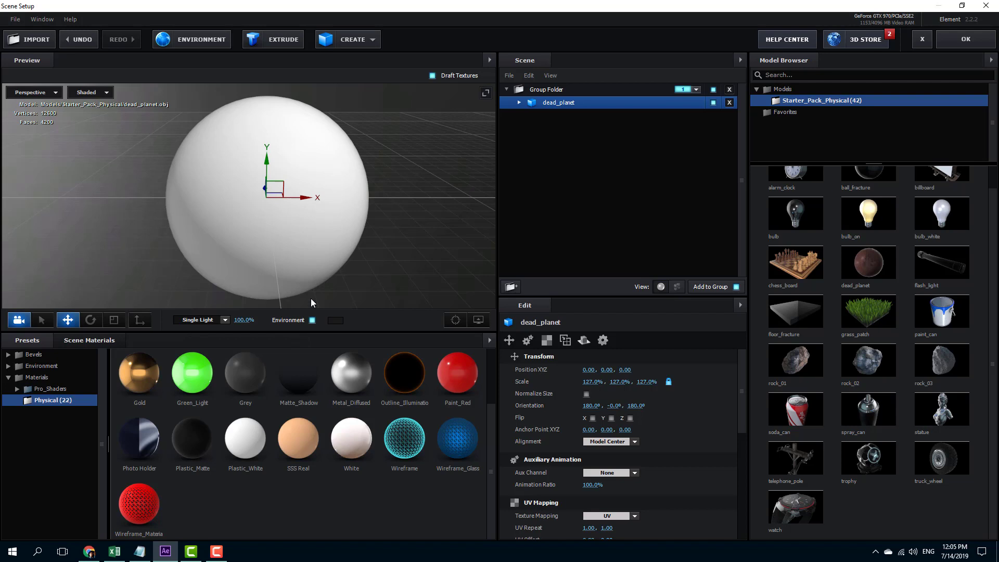
Step: Load Basic_2K_11.dds from the Basic_2K folder as the scene's environment texture
click(224, 40)
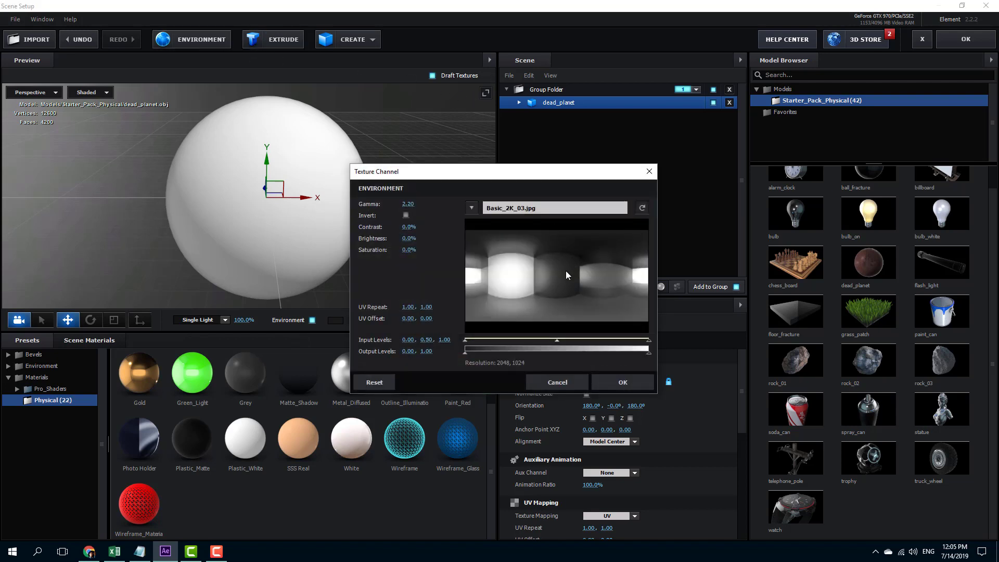
click(477, 211)
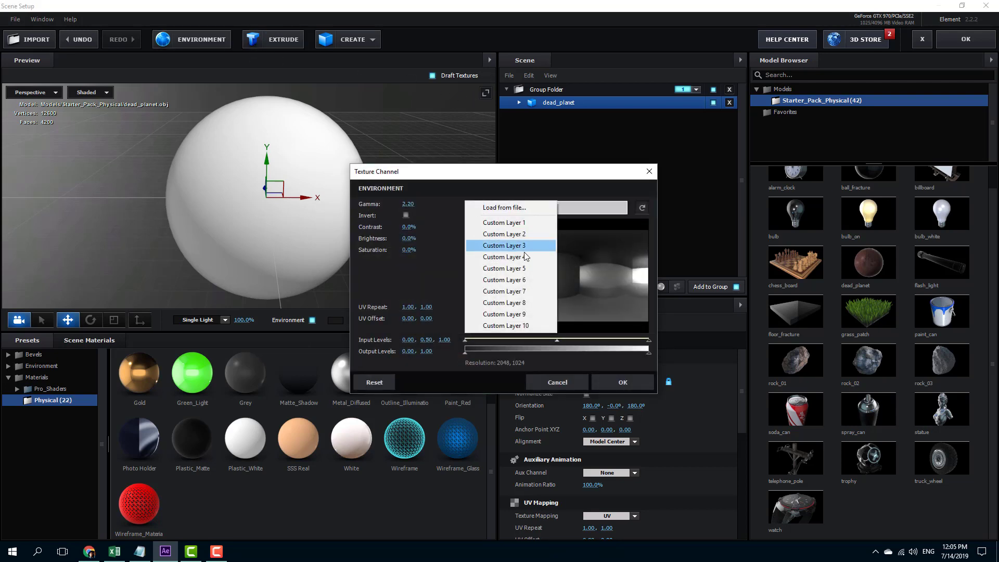
click(538, 208)
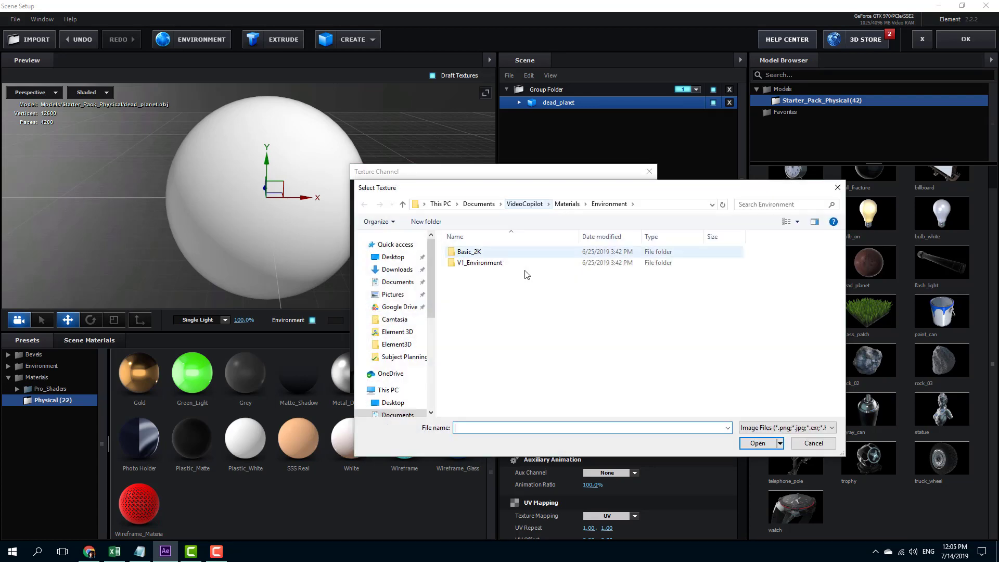
double_click(486, 253)
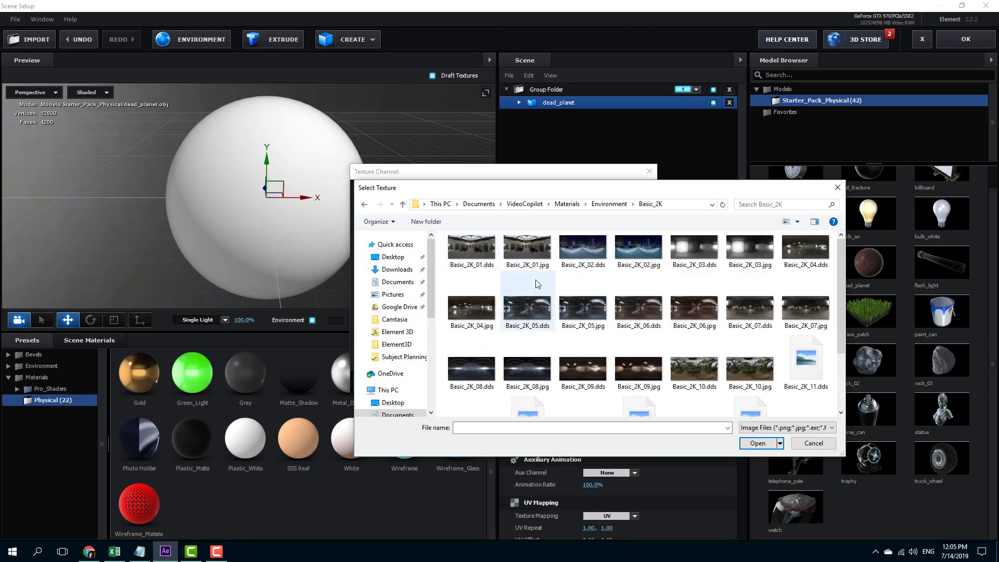
scroll(745, 275, down, 2)
click(747, 273)
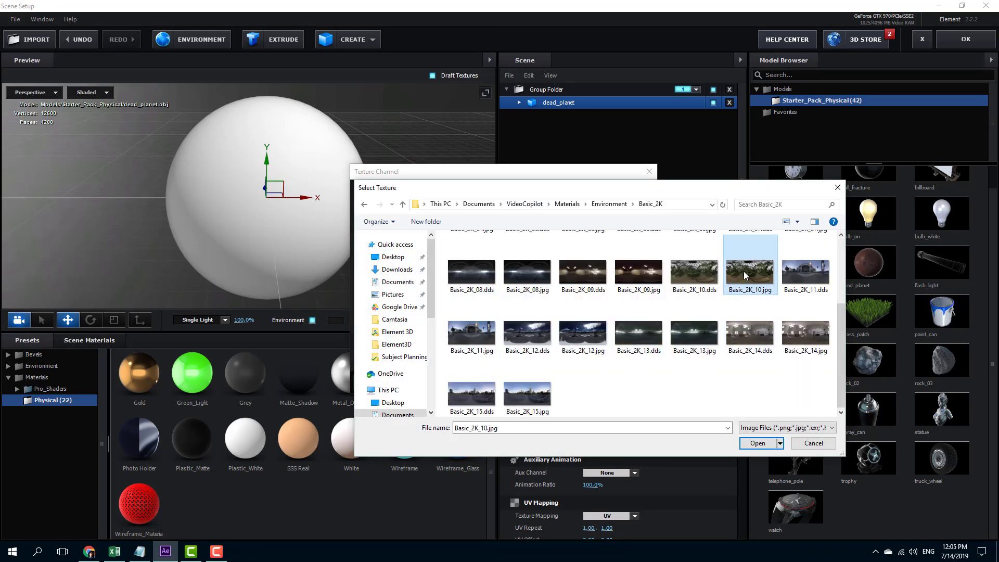
click(805, 273)
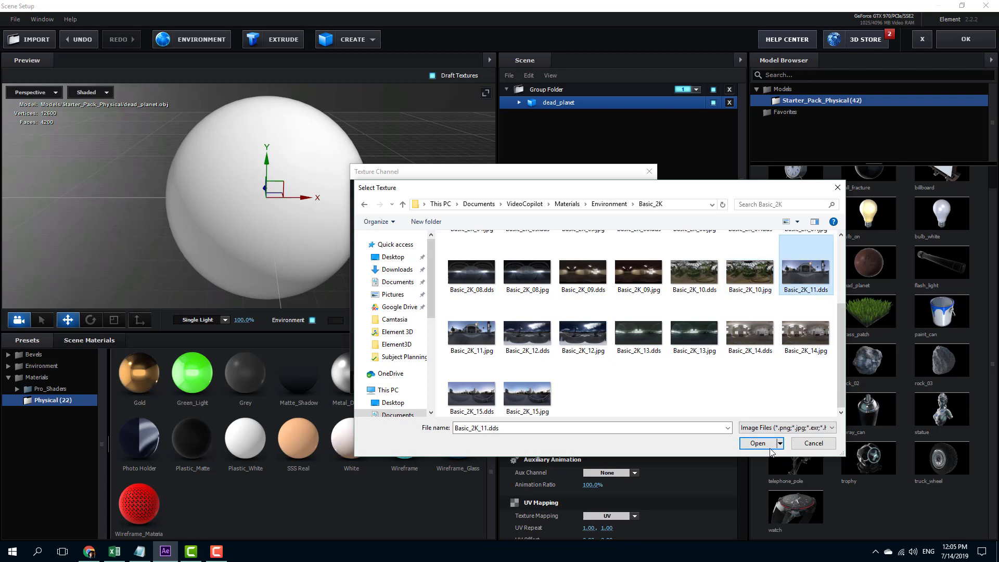
click(769, 449)
click(627, 382)
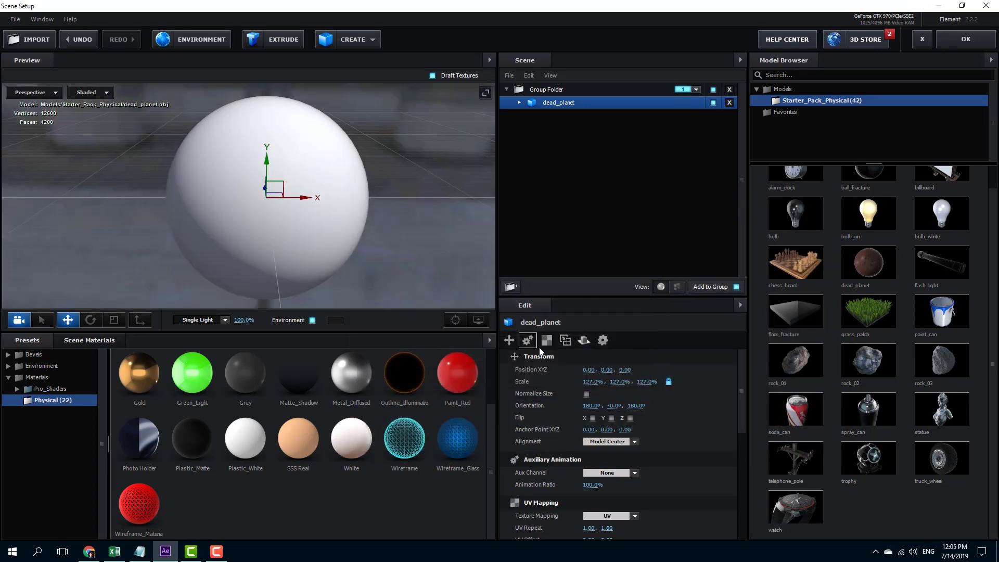
Step: Select the Plastic_White material under dead_planet and choose Physical Shader as its material type
scroll(394, 215, down, 5)
mouse_move(388, 210)
mouse_down()
mouse_move(358, 161)
mouse_move(227, 170)
mouse_move(362, 211)
mouse_move(362, 203)
mouse_move(435, 207)
mouse_move(385, 211)
mouse_move(320, 197)
mouse_move(363, 239)
mouse_move(388, 218)
mouse_up()
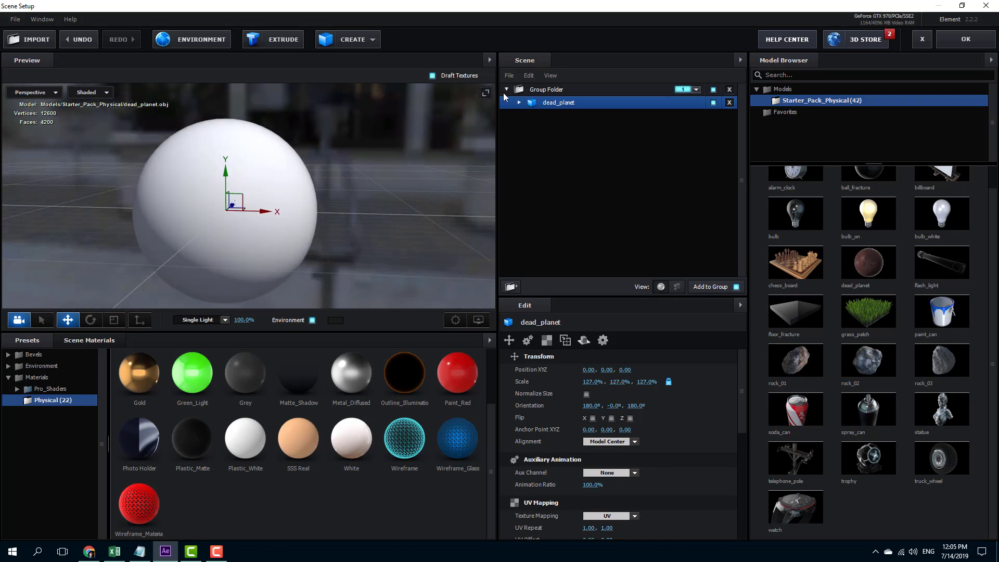
click(519, 102)
click(572, 116)
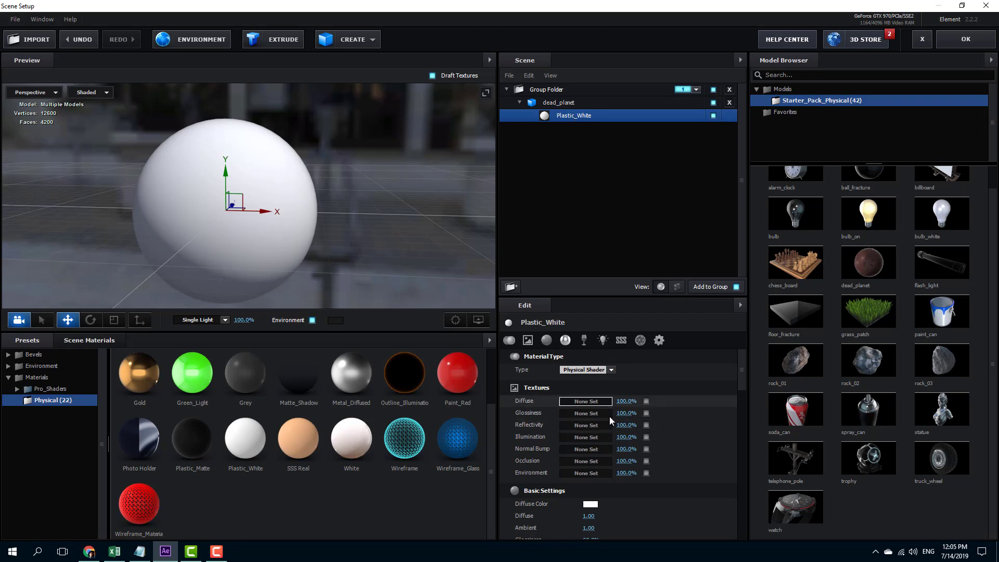
click(597, 370)
click(610, 373)
click(590, 370)
click(598, 384)
Step: Set the Plastic_White material's diffuse color to light blue, 72A1FF
drag(743, 366, 742, 391)
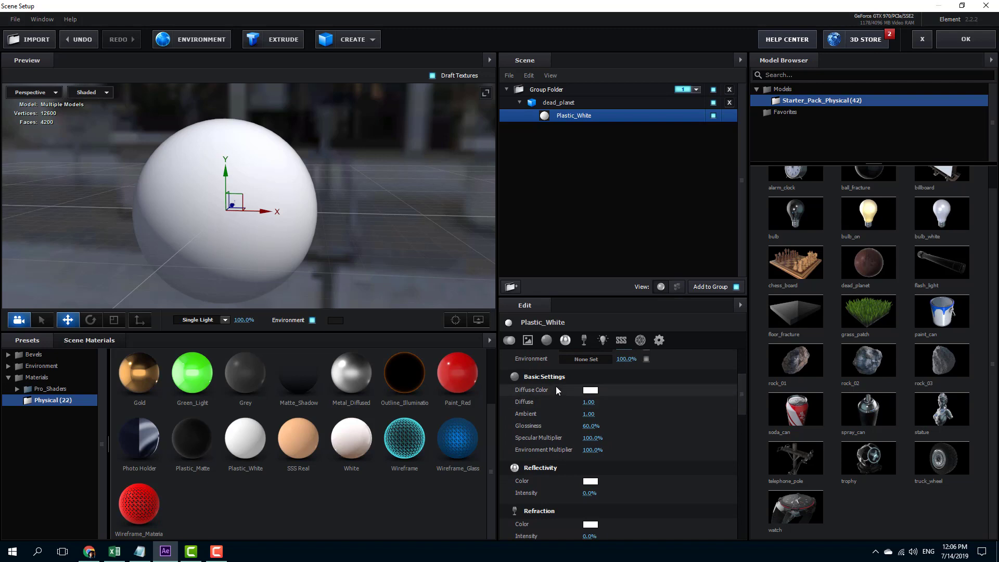
click(590, 390)
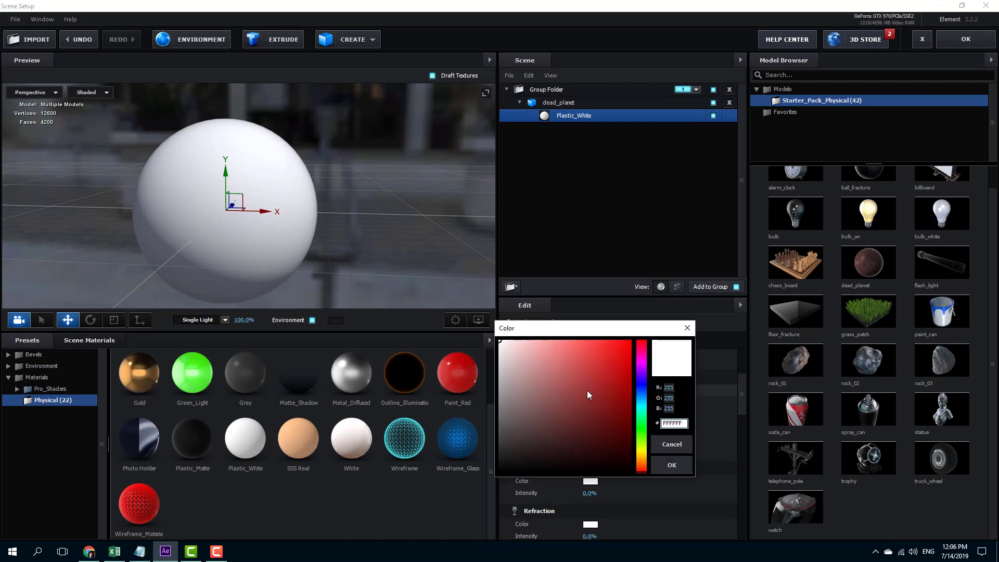
drag(622, 344, 571, 341)
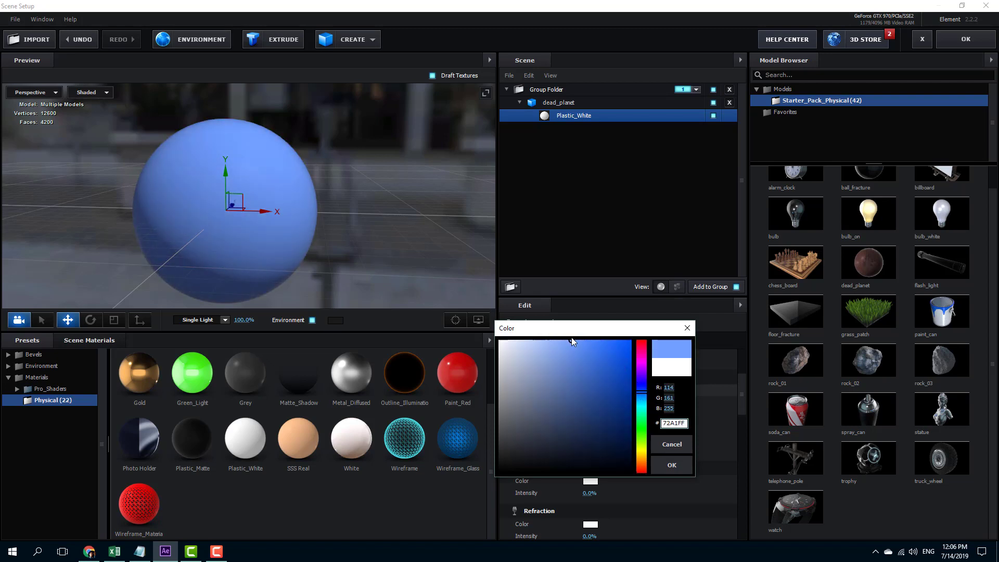
click(681, 464)
Step: Set the material's Diffuse to 1.22, Ambient to 2.17 and Glossiness to 100%
mouse_move(352, 189)
mouse_down()
mouse_move(328, 224)
mouse_move(348, 205)
mouse_up()
mouse_move(588, 402)
mouse_down()
mouse_move(686, 404)
mouse_move(559, 405)
mouse_move(602, 404)
mouse_up()
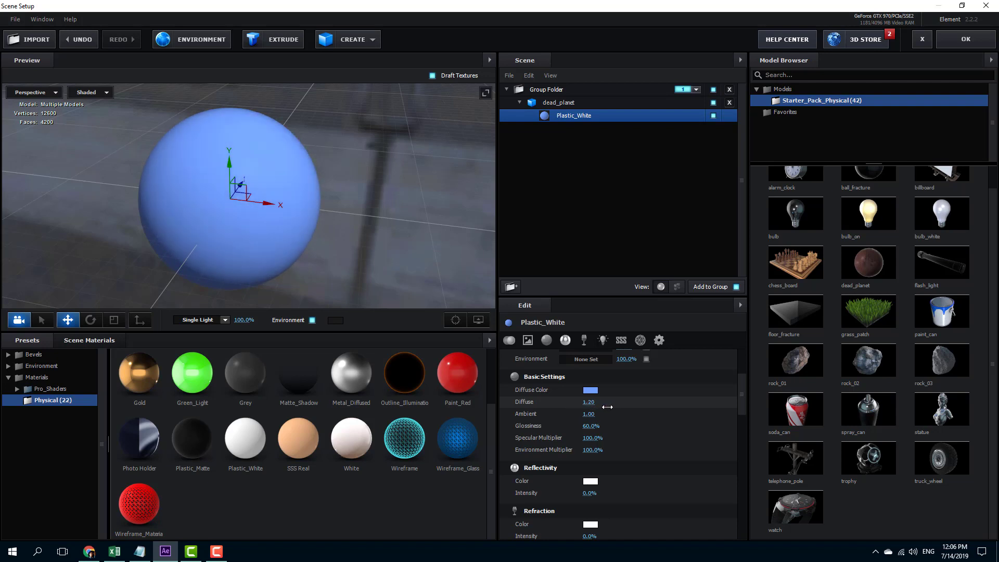
mouse_move(401, 253)
mouse_down()
mouse_move(413, 244)
mouse_move(414, 253)
mouse_up()
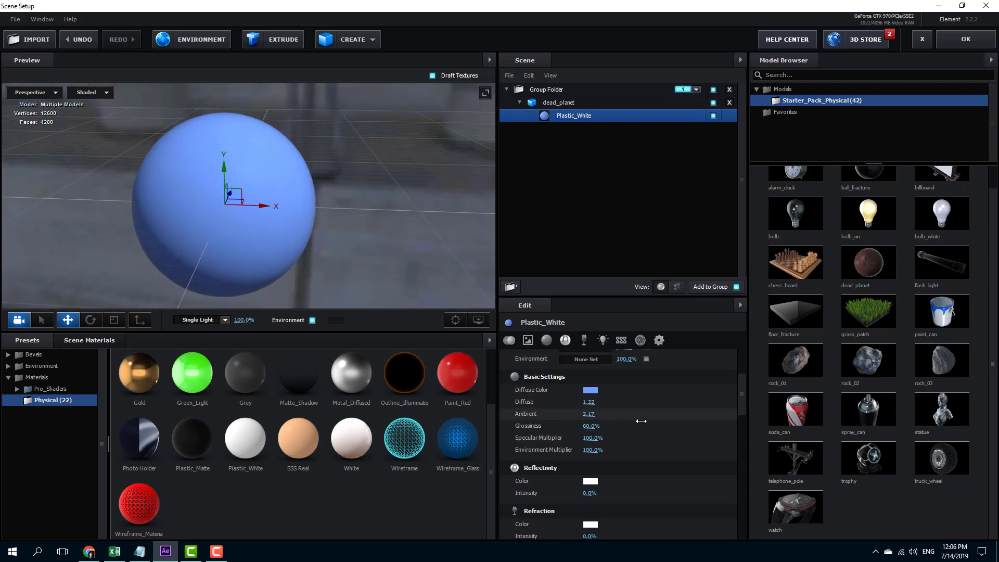
drag(736, 424, 674, 432)
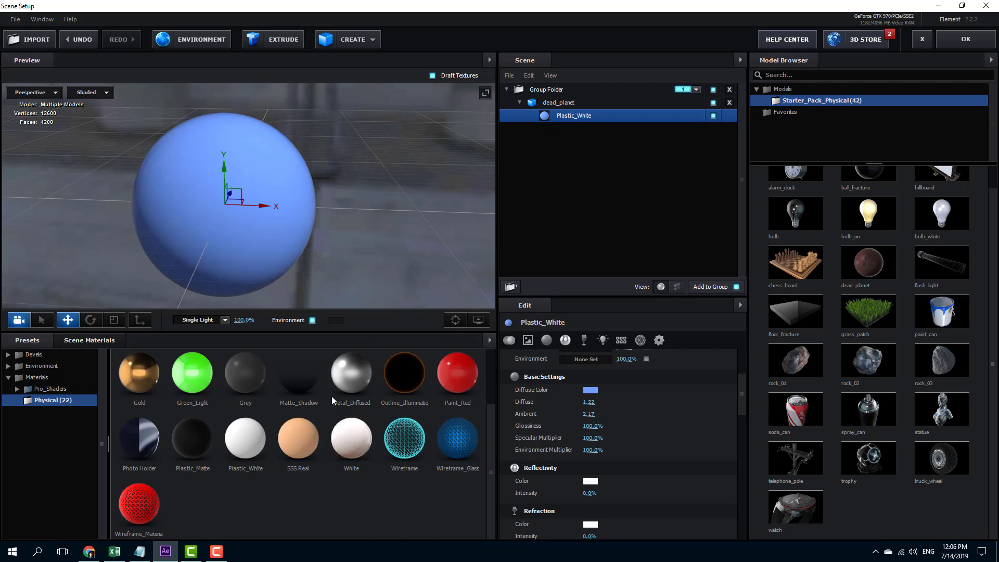
Step: Select Plastic_White among the scene materials and set its Specular Multiplier to 1888% and Environment Multiplier to 59%
click(101, 343)
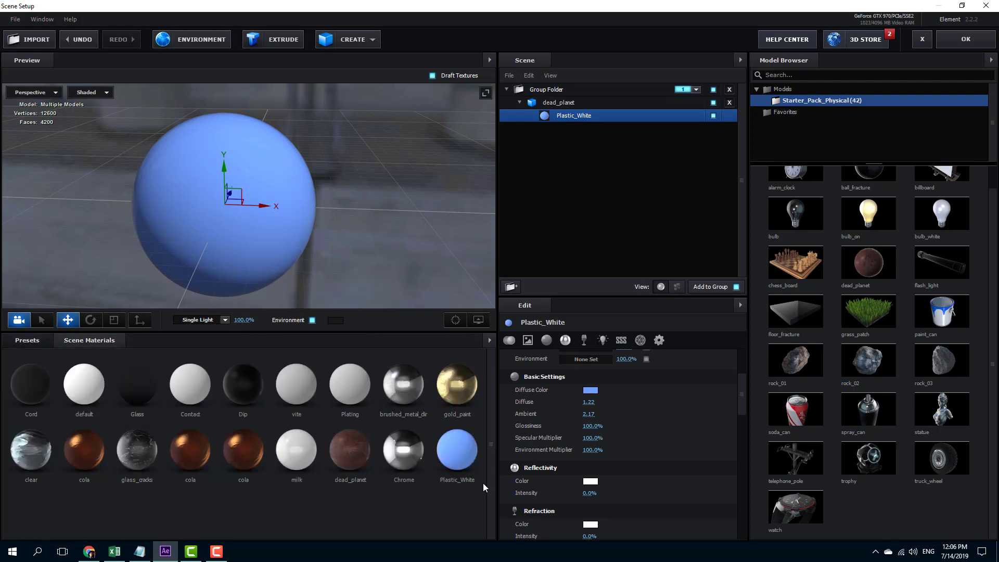
click(454, 453)
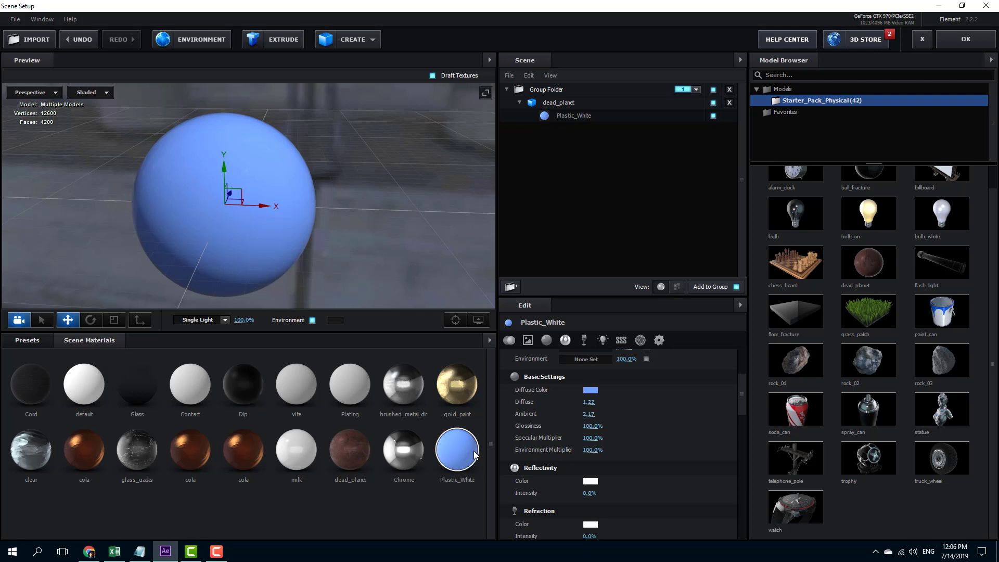
mouse_move(593, 425)
mouse_down()
mouse_move(484, 424)
mouse_move(637, 427)
mouse_move(664, 439)
mouse_up()
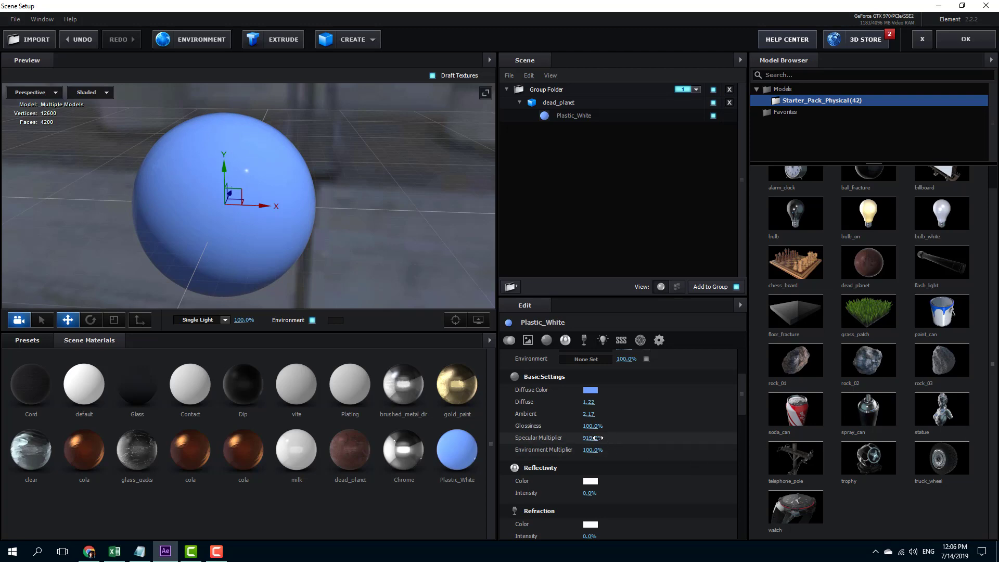
drag(592, 437, 619, 437)
drag(372, 292, 381, 243)
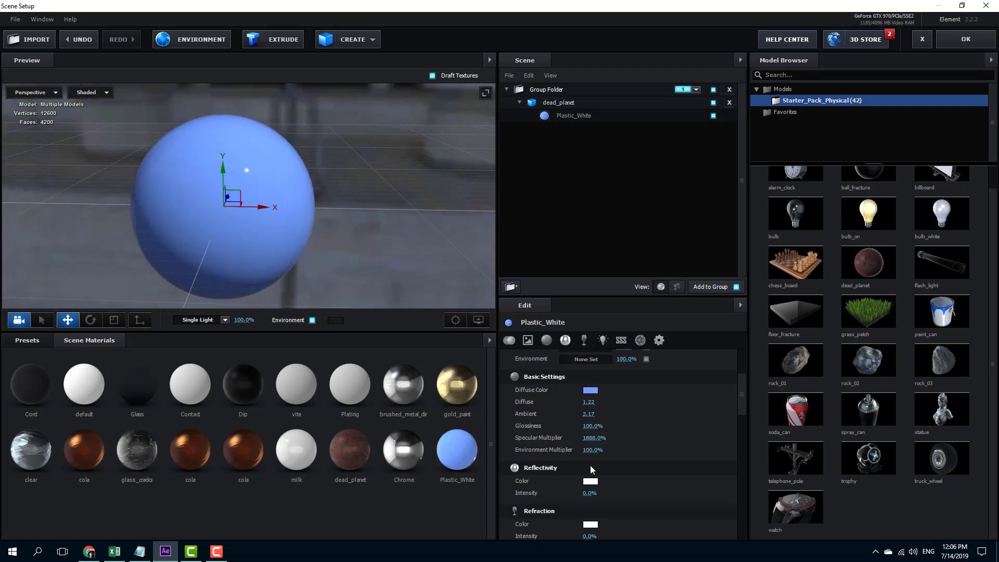
mouse_move(592, 450)
mouse_down()
mouse_move(606, 450)
mouse_move(484, 465)
mouse_move(507, 474)
mouse_up()
mouse_move(217, 239)
mouse_down()
mouse_move(242, 210)
mouse_move(176, 245)
mouse_move(222, 237)
mouse_up()
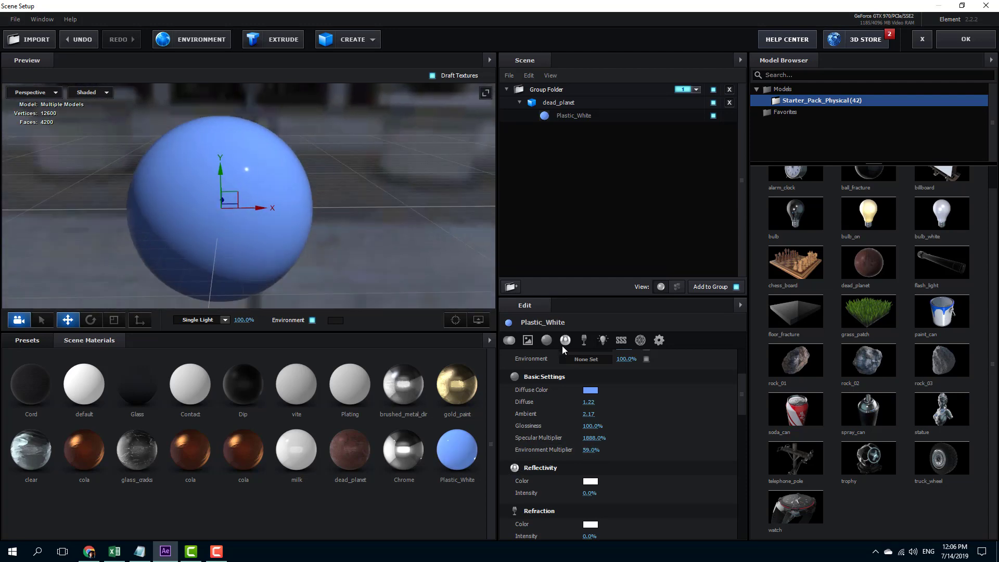
Step: Raise the material's Diffuse to 1.40 and Ambient to 6.48, and lower its Glossiness
mouse_move(589, 402)
mouse_down()
mouse_move(678, 401)
mouse_move(605, 405)
mouse_up()
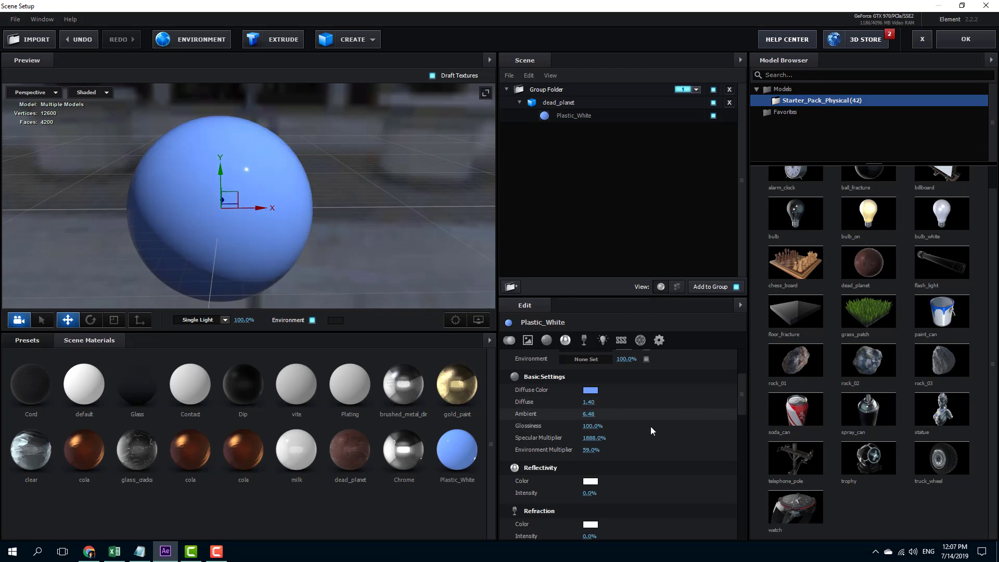
drag(631, 425, 580, 433)
drag(390, 174, 392, 185)
Step: Set the material's reflectivity color to pale blue, B3B7F7
scroll(616, 470, down, 5)
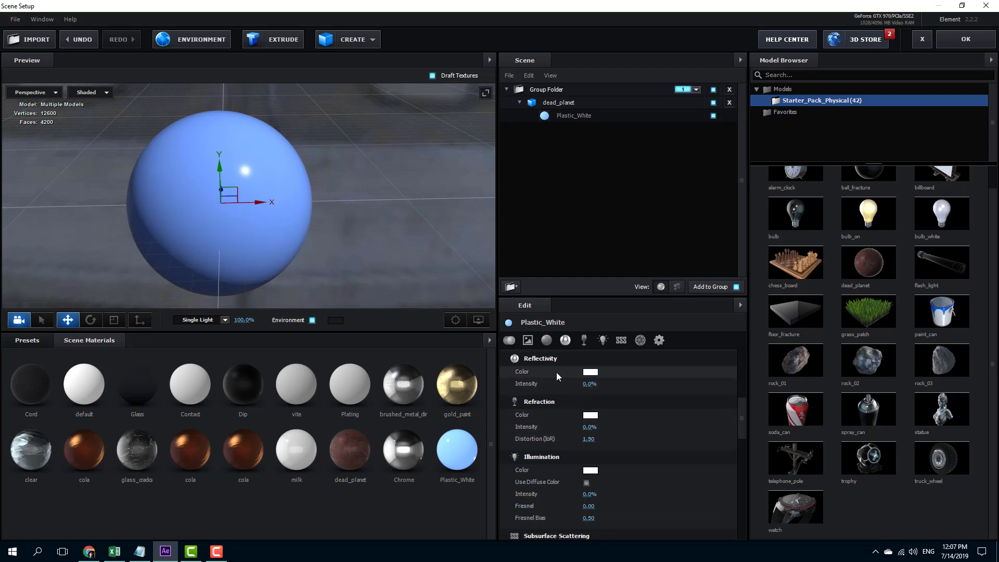
click(590, 372)
click(643, 370)
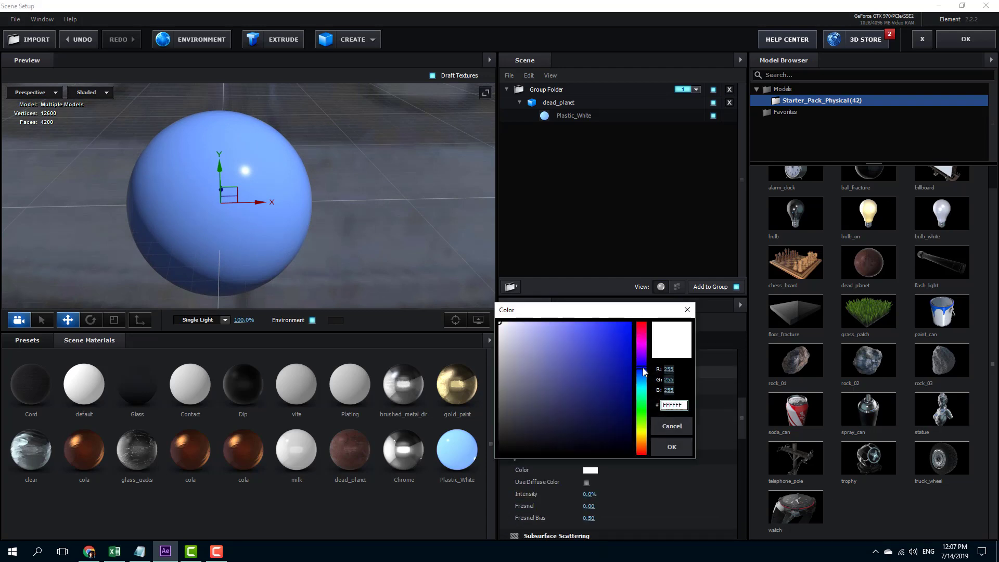
drag(581, 363, 537, 327)
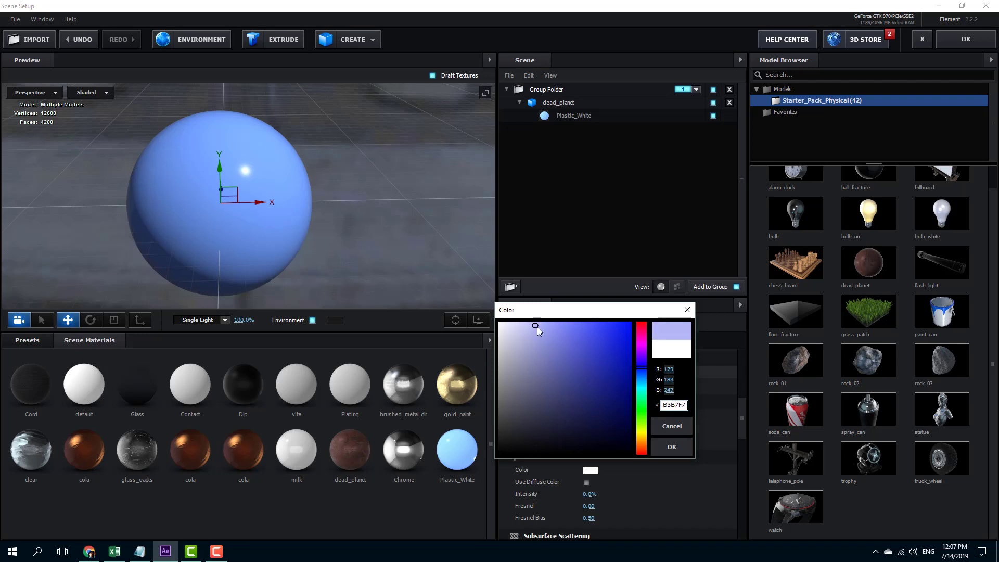
click(672, 446)
Step: Set the material's refraction color to a light blue
click(590, 414)
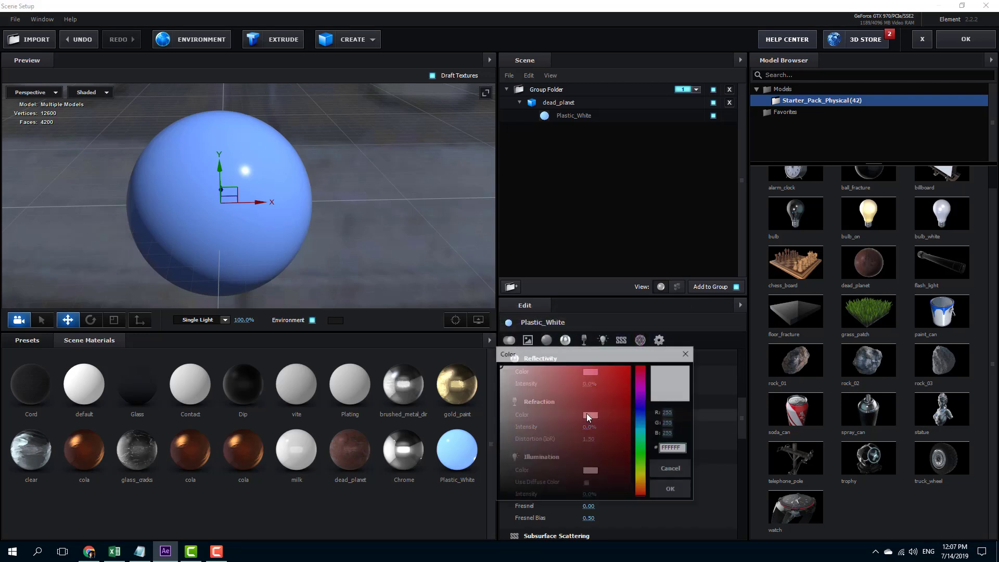
click(643, 410)
drag(586, 382, 557, 367)
click(672, 490)
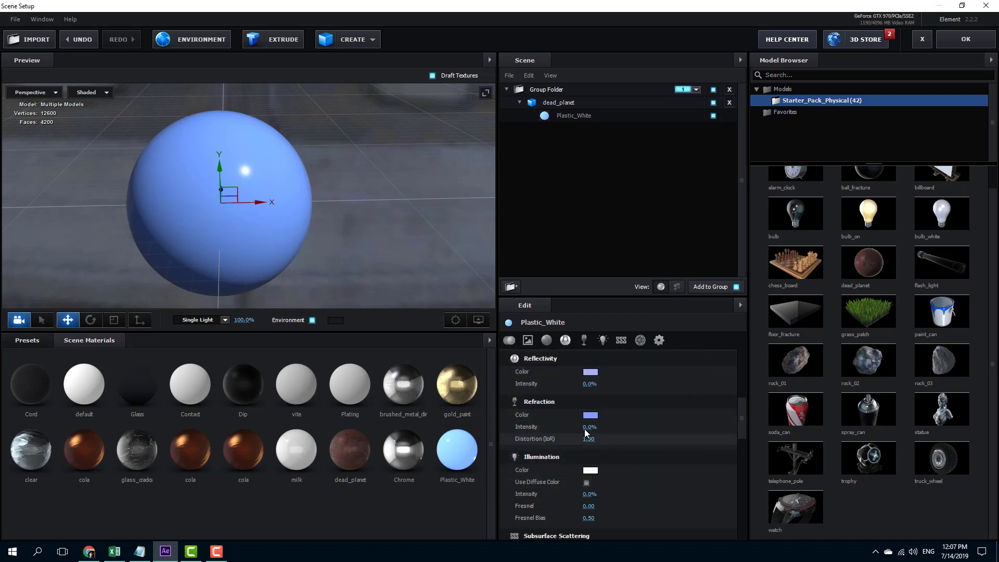
Step: Set the material's refraction intensity to 84%
drag(589, 427, 656, 436)
drag(397, 226, 392, 199)
drag(588, 427, 586, 431)
Step: Try pink and green hues for the refraction color and settle on a purple
click(590, 414)
click(642, 367)
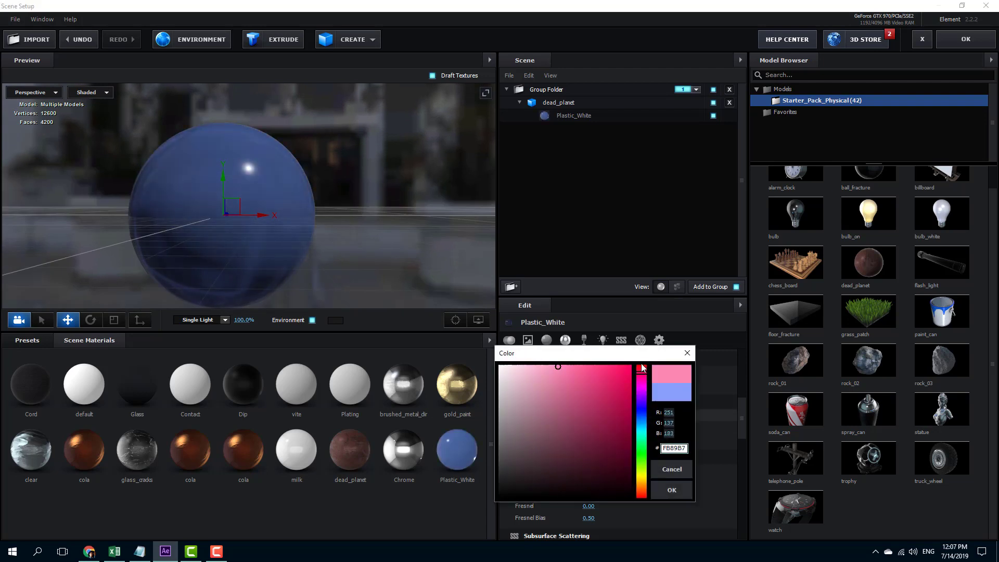
click(641, 449)
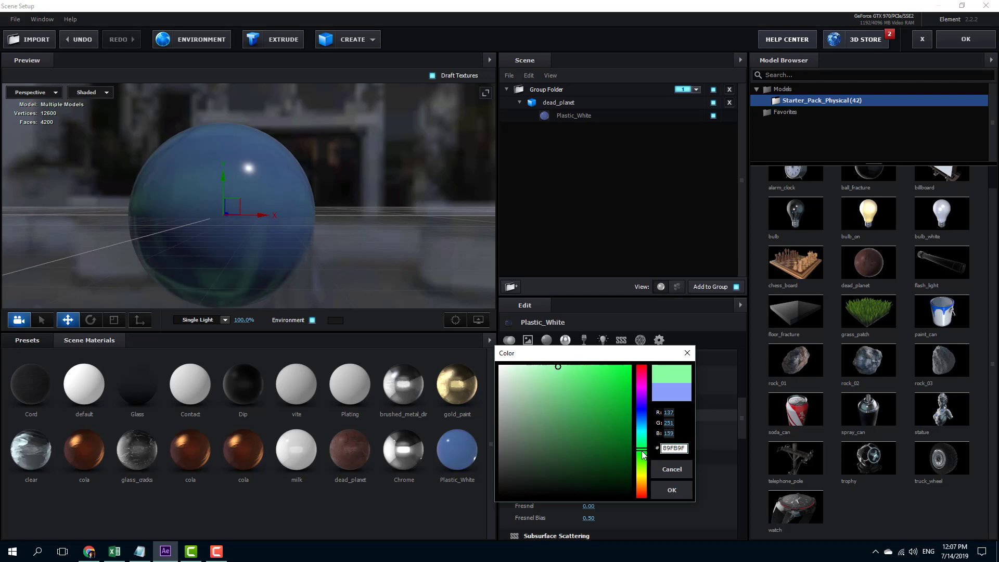
mouse_move(643, 454)
mouse_down()
mouse_move(641, 494)
mouse_move(641, 396)
mouse_up()
click(539, 380)
drag(540, 380, 576, 376)
click(670, 491)
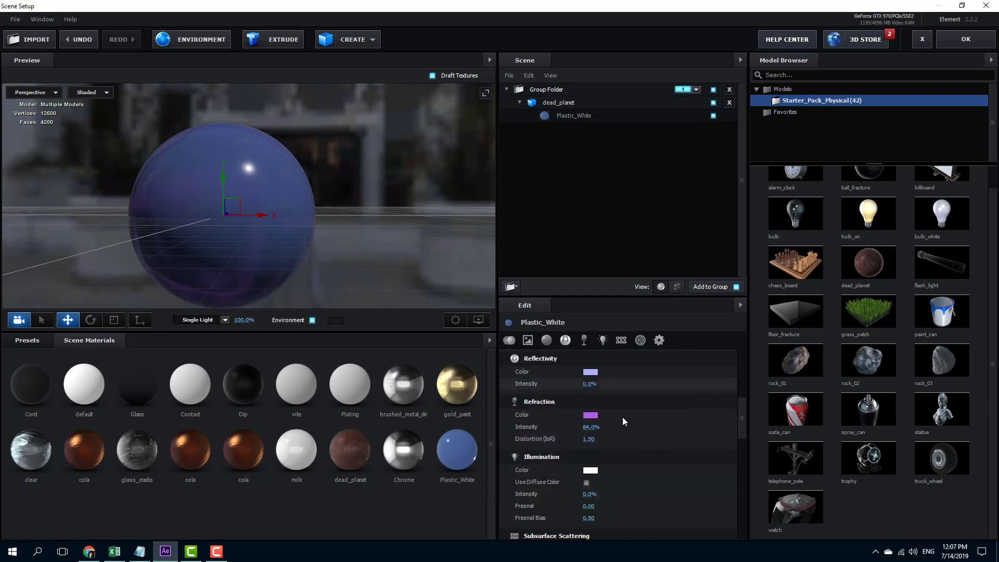
Step: Raise the material's refraction intensity to 100%
mouse_move(591, 428)
mouse_down()
mouse_move(603, 427)
mouse_move(580, 432)
mouse_move(598, 431)
mouse_up()
drag(362, 238, 382, 198)
drag(589, 427, 629, 427)
drag(419, 225, 401, 211)
Step: Try higher and lower refraction Distortion (IoR) values on the sphere, ending at 1.00
drag(582, 440, 671, 436)
drag(789, 432, 625, 440)
drag(400, 249, 373, 163)
drag(551, 439, 483, 439)
drag(333, 291, 376, 264)
drag(551, 439, 471, 449)
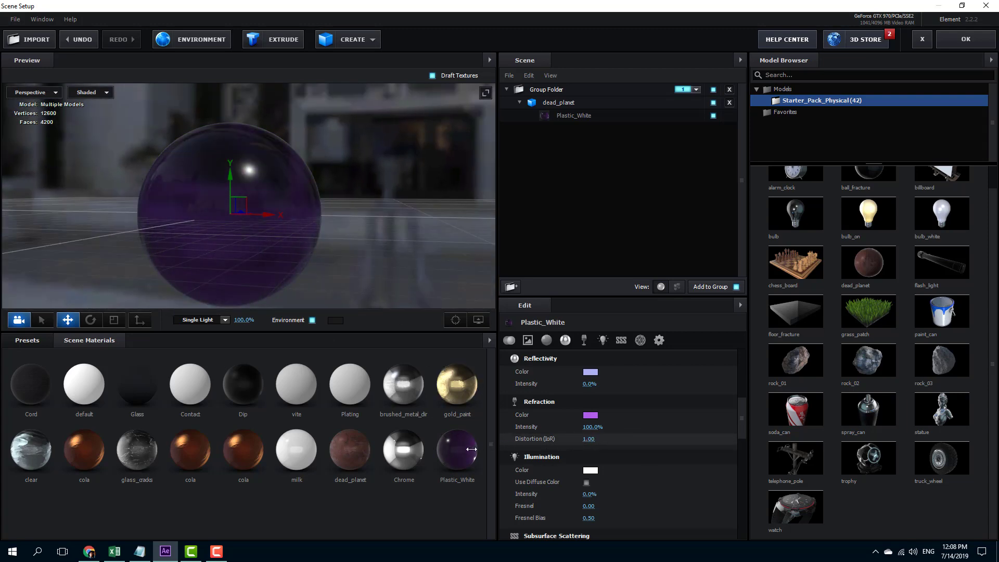
Step: Set the refraction Distortion (IoR) to 1.77 and the refraction intensity to 87%
mouse_move(443, 239)
mouse_down()
mouse_move(429, 261)
mouse_move(431, 248)
mouse_up()
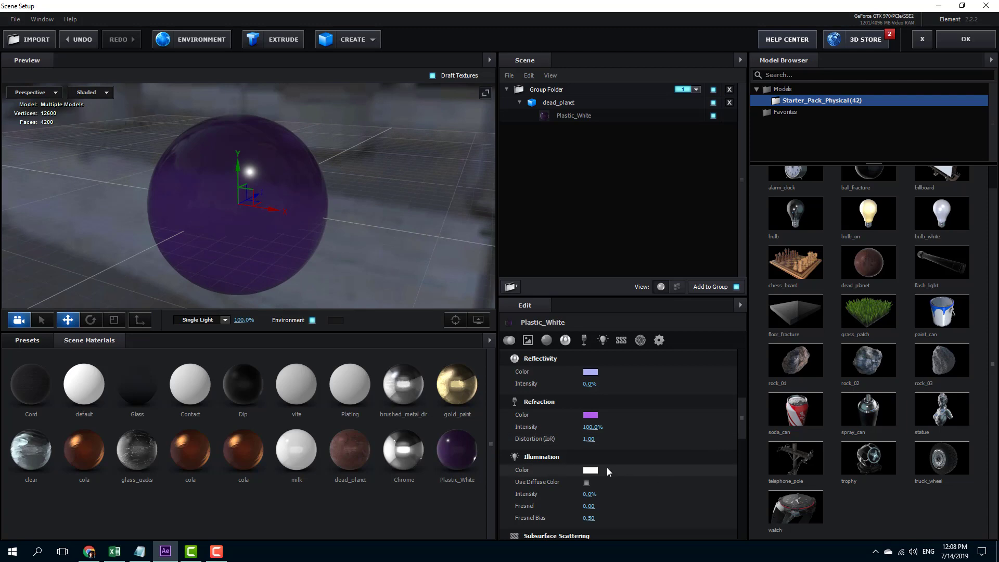
drag(588, 439, 621, 440)
drag(374, 187, 350, 177)
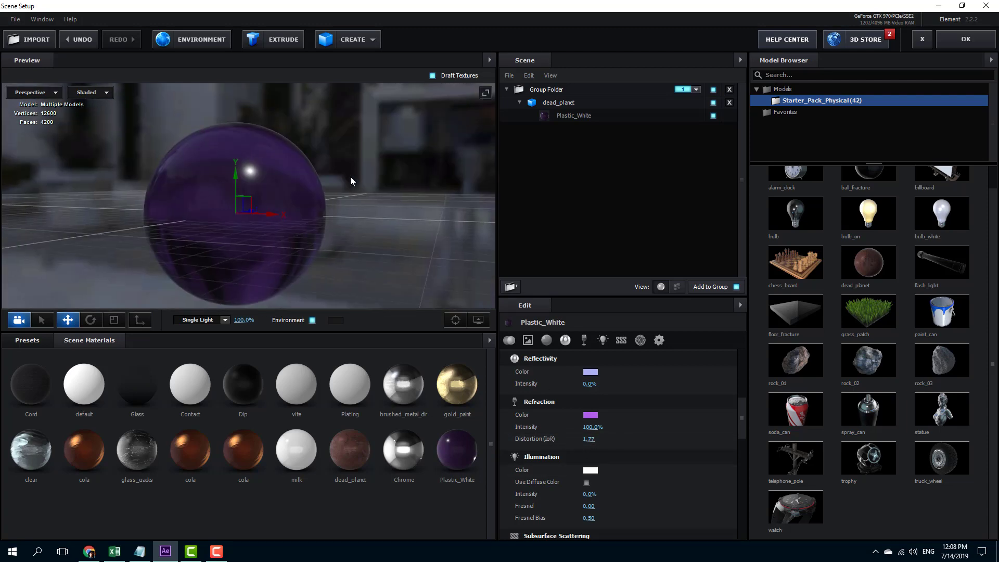
drag(591, 426, 588, 428)
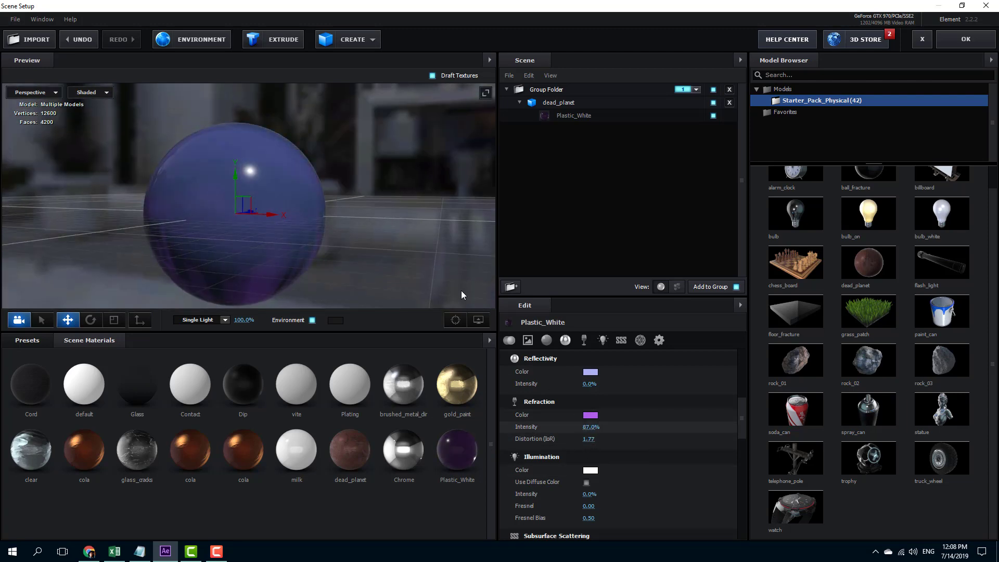
Step: Set the material's illumination color to a bright red and raise the illumination intensity to about 10%
drag(461, 295, 379, 182)
scroll(612, 456, down, 3)
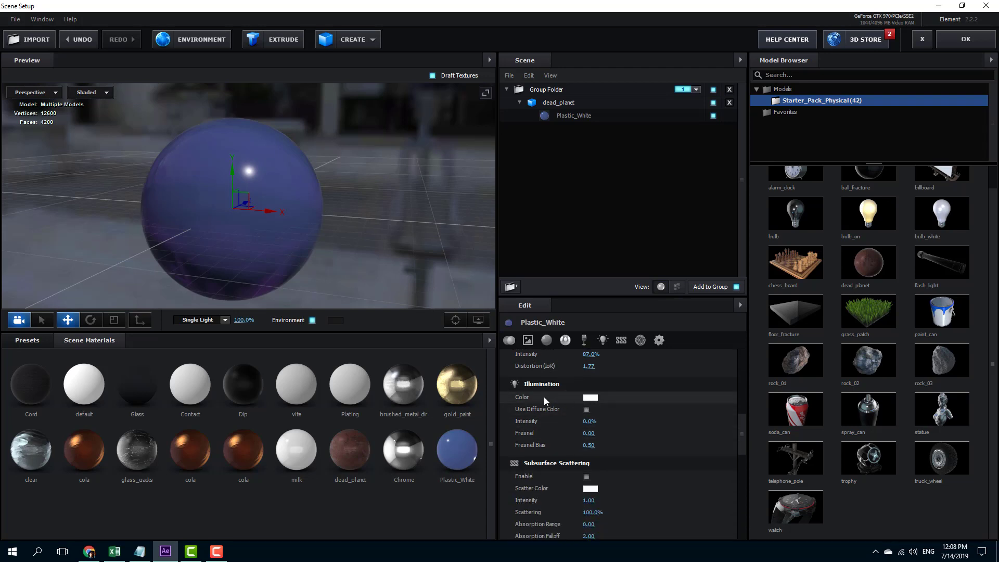
click(589, 397)
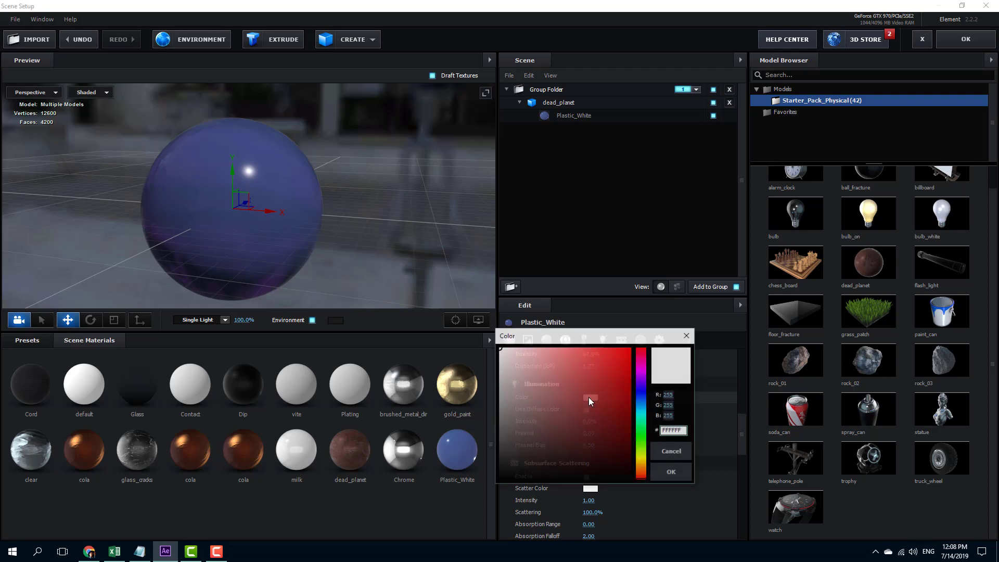
drag(617, 354, 627, 346)
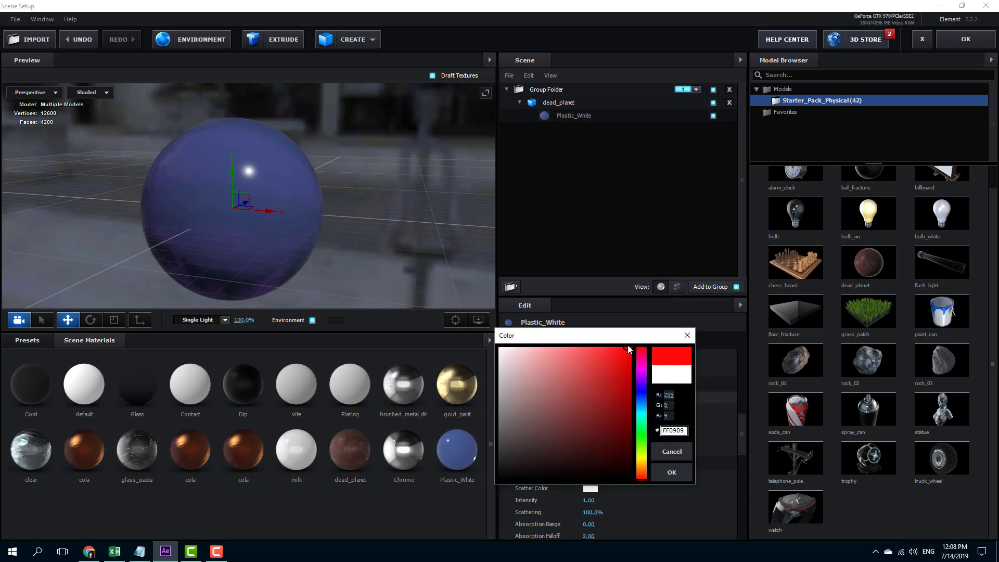
click(672, 472)
mouse_move(591, 422)
mouse_down()
mouse_move(616, 424)
mouse_move(594, 428)
mouse_up()
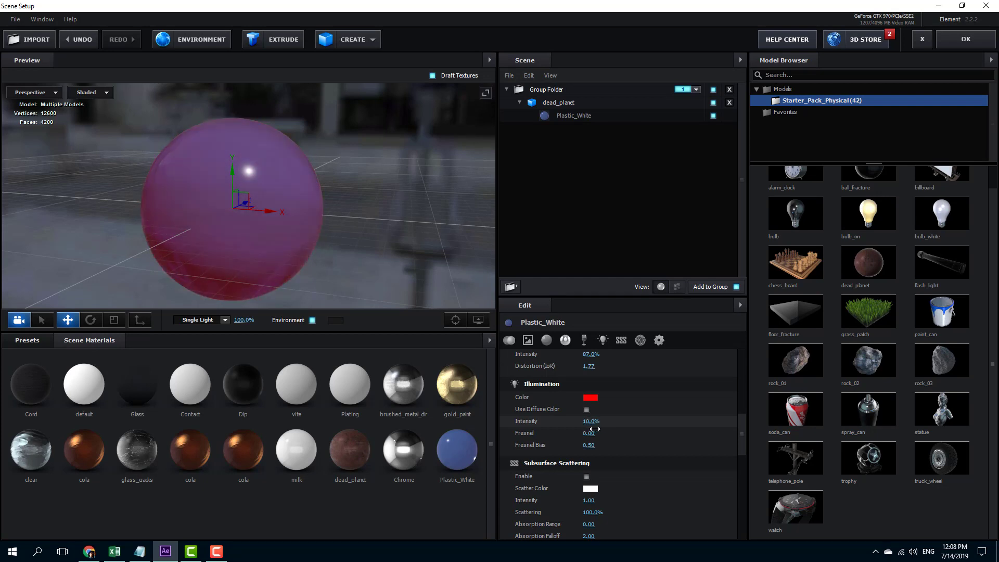
Step: Change the illumination color to the pale yellow F8FFDB
click(590, 398)
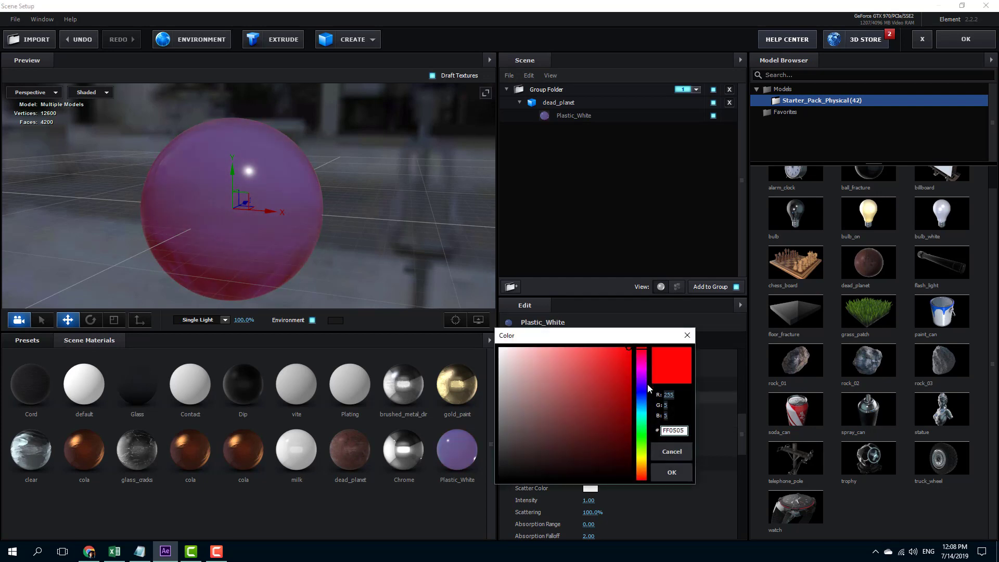
click(645, 453)
mouse_move(576, 350)
mouse_down()
mouse_move(582, 367)
mouse_move(503, 349)
mouse_move(519, 350)
mouse_up()
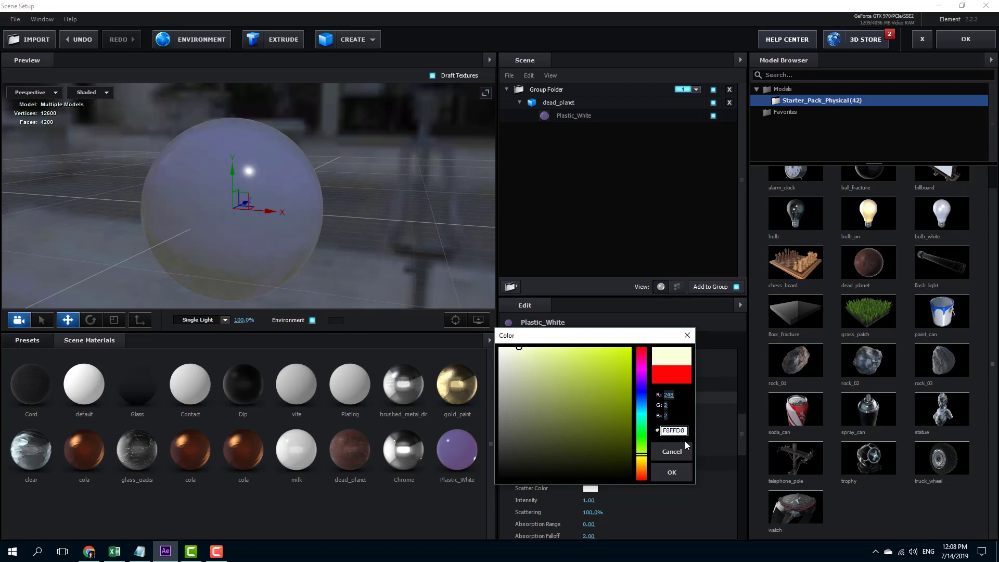
click(671, 472)
Step: Set the illumination intensity to 12%, its Fresnel to 1.00 and its Fresnel Bias to 1.08
drag(642, 422, 684, 434)
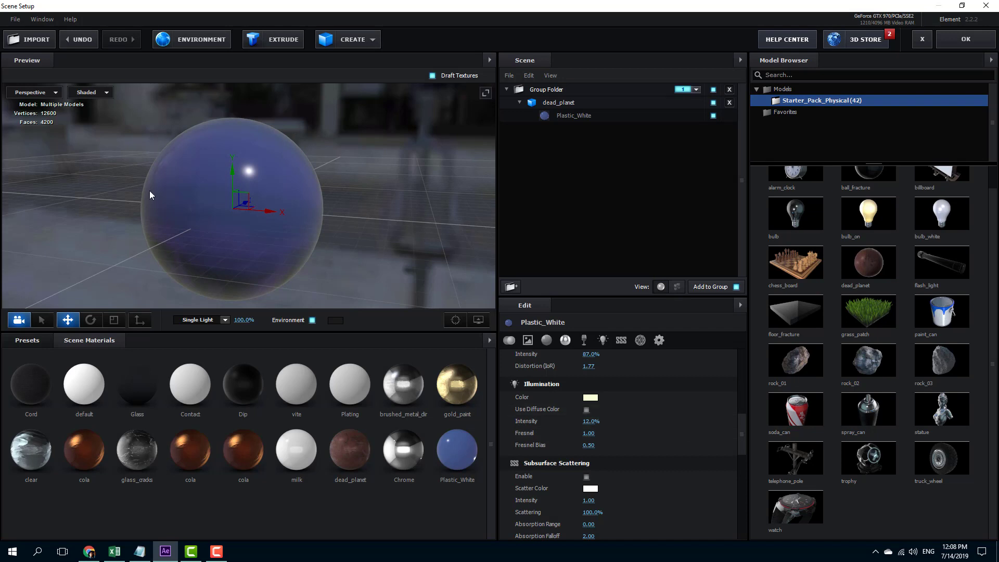
drag(589, 443, 624, 449)
drag(465, 280, 317, 194)
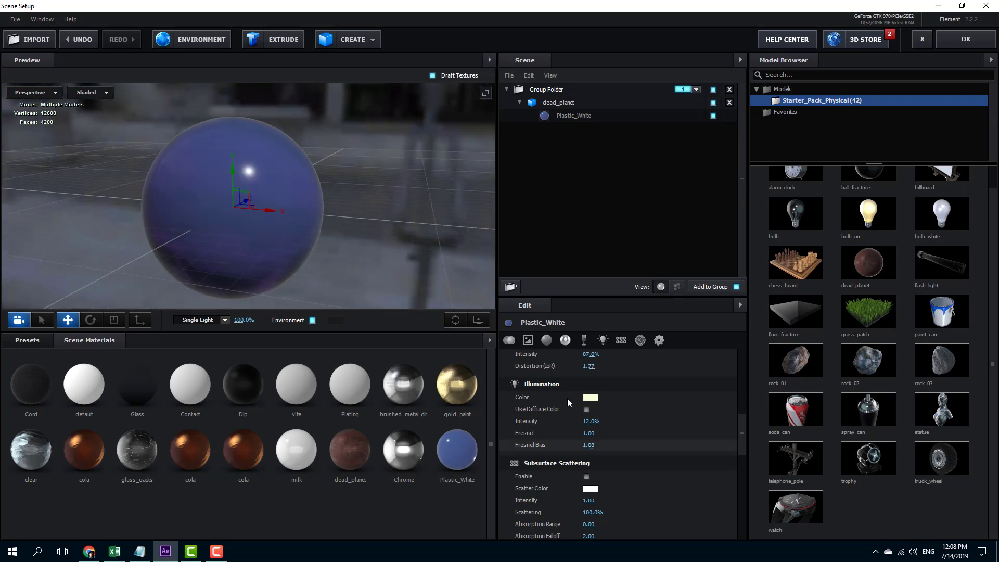
Step: Try the Use Diffuse Color option for the illumination, switch it off again, and apply a red illumination color
click(586, 409)
click(586, 409)
click(590, 397)
click(626, 354)
click(640, 349)
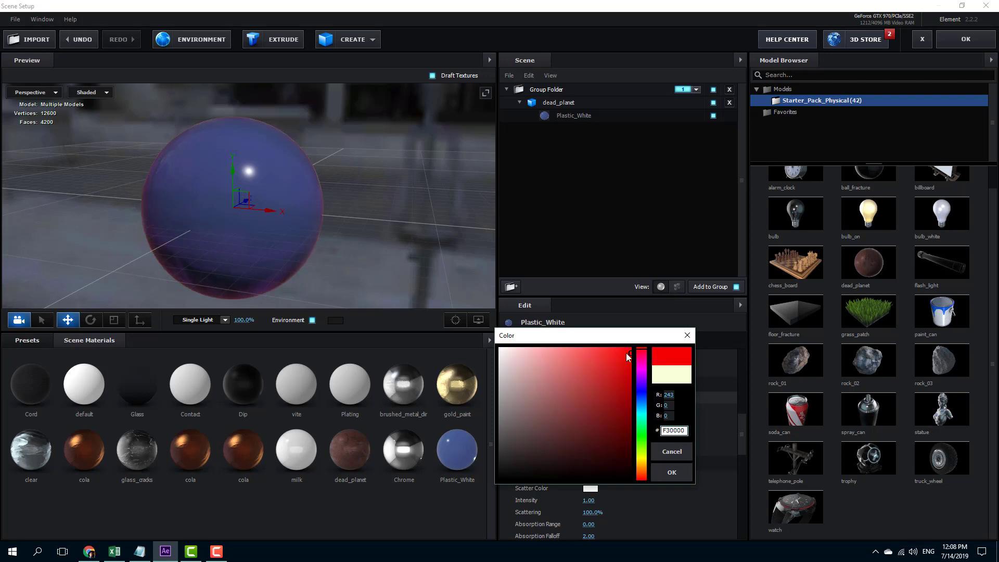
click(672, 472)
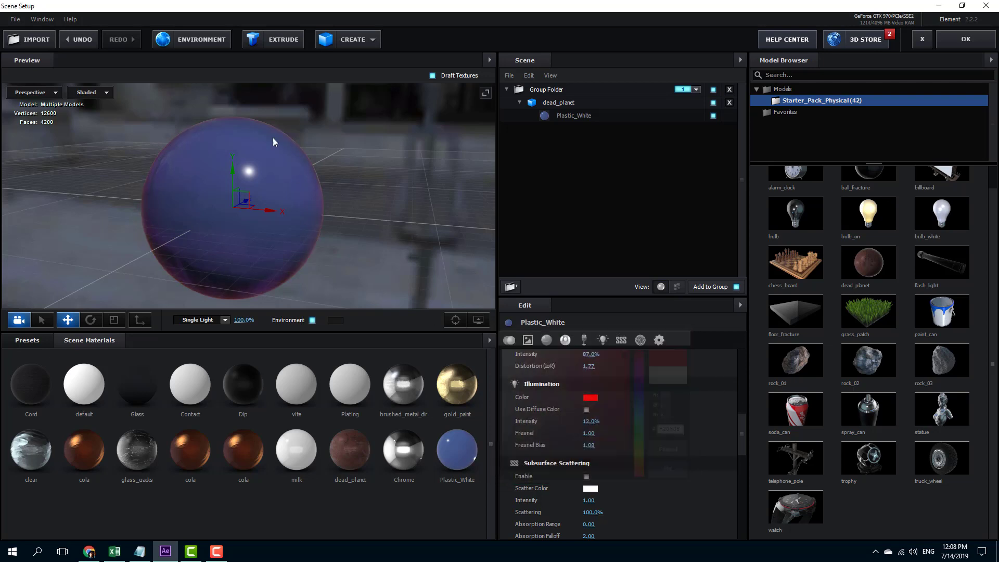
Step: Change the illumination color to the green 30BD21
click(589, 397)
click(641, 439)
click(607, 380)
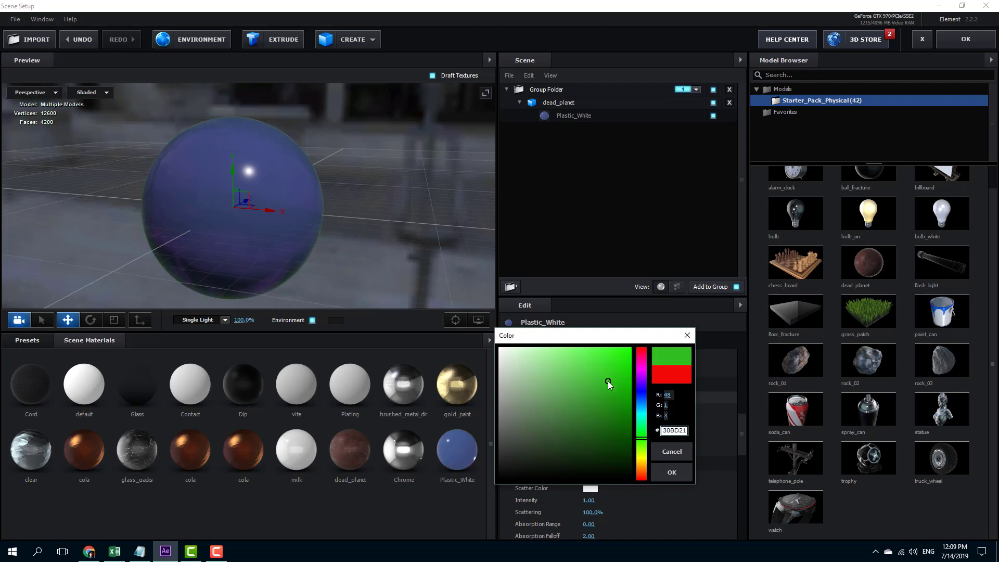
click(671, 472)
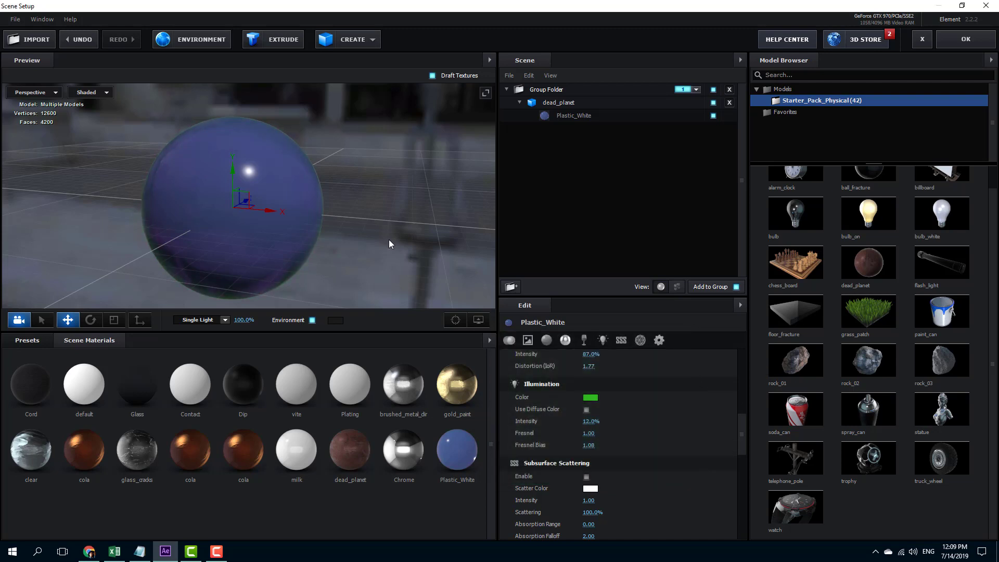
Step: Give the subsurface scattering the red color FB0707, with Intensity 1.30, Scattering 184%, Absorption Range 1.00, Absorption Falloff 3.05 and Light Penetration 1.60
scroll(623, 430, down, 3)
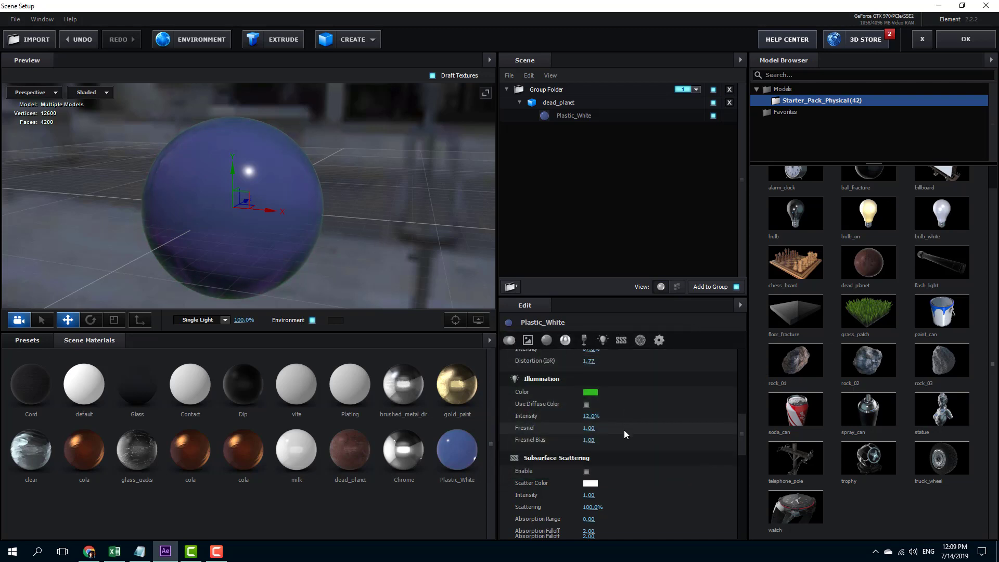
scroll(509, 398, down, 1)
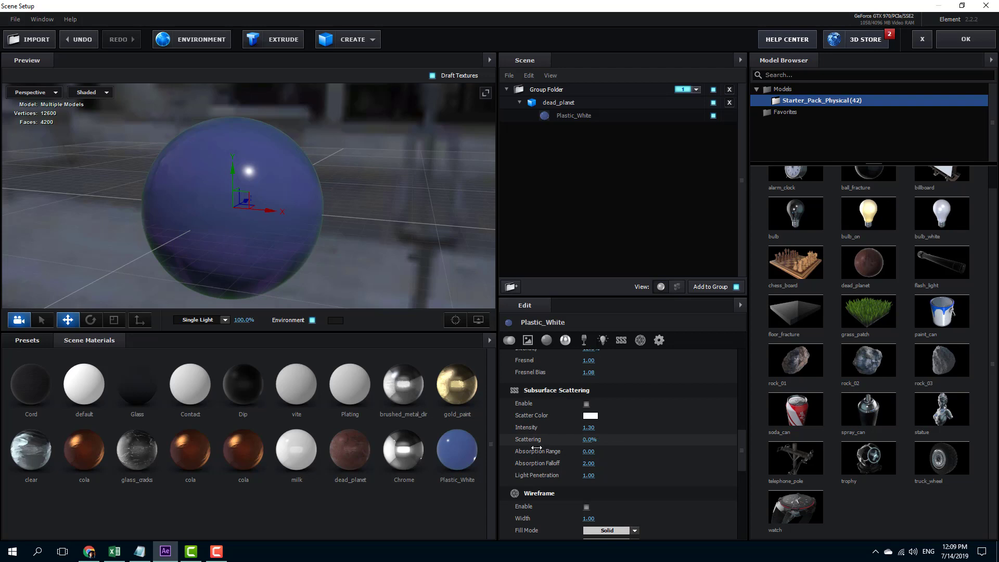
click(591, 416)
drag(630, 427, 627, 367)
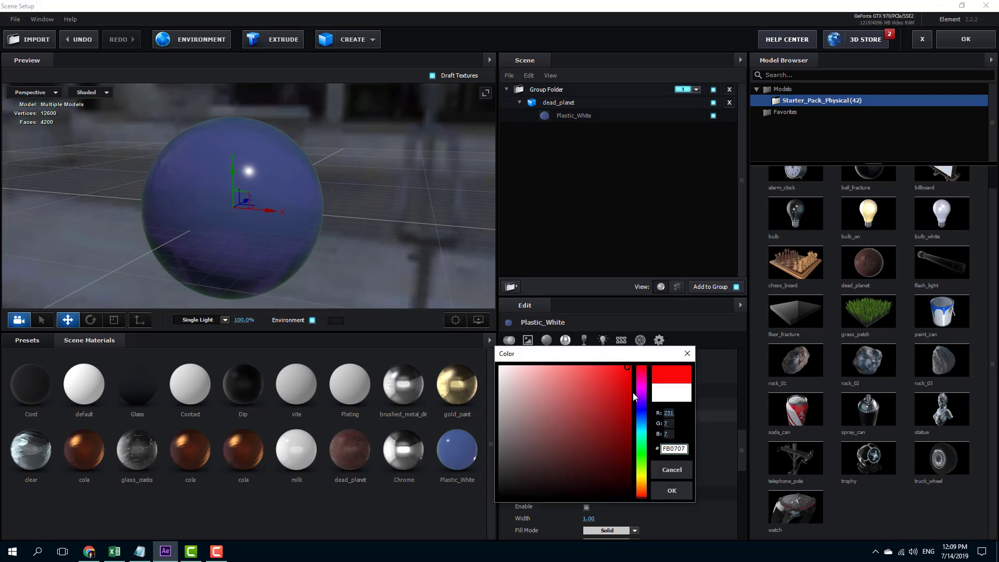
click(668, 491)
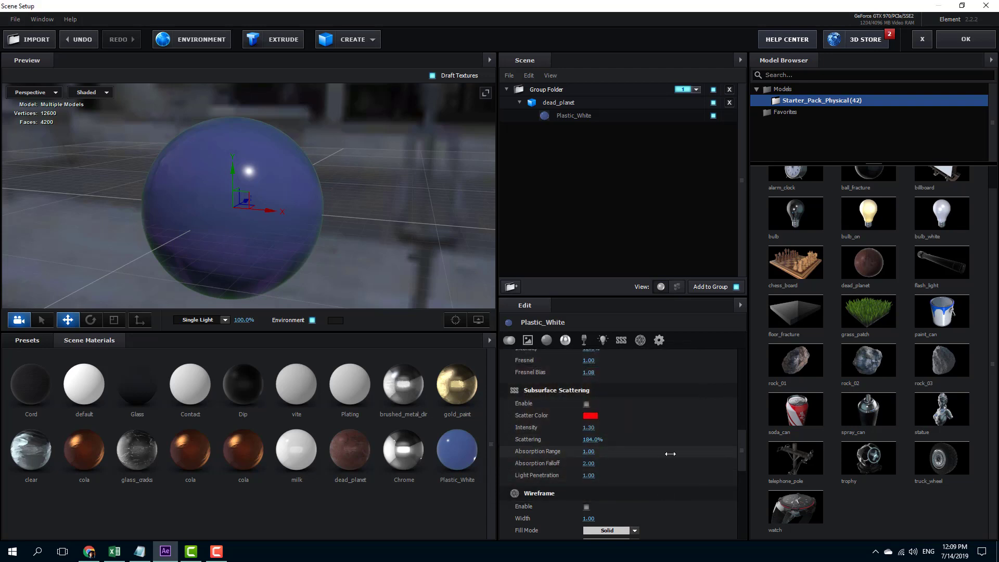
drag(589, 463, 682, 475)
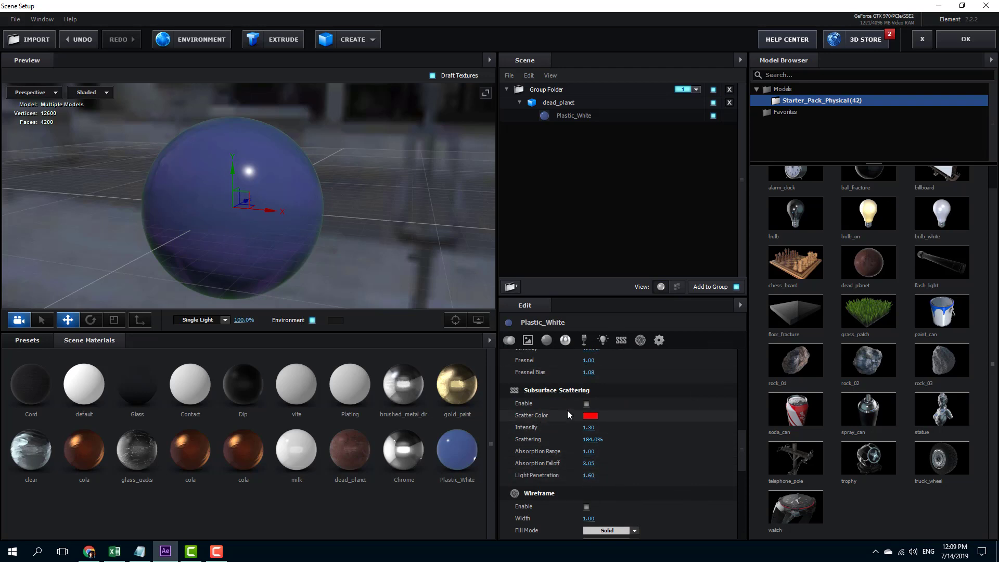
Step: Enable subsurface scattering and set its Intensity to 2.43, Scattering to 33% and Absorption Falloff to 1.94
click(588, 405)
drag(588, 427, 588, 451)
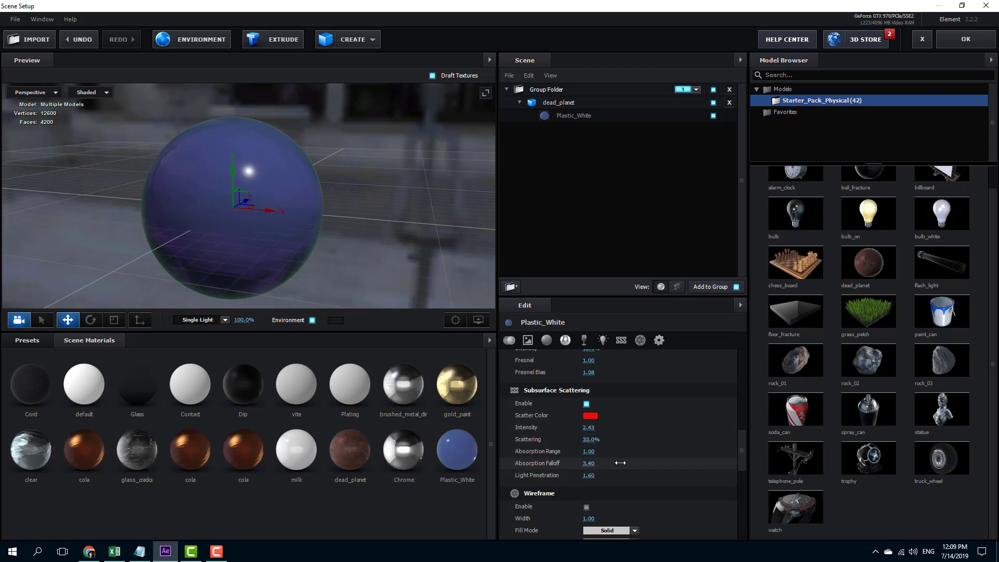
drag(525, 460, 513, 461)
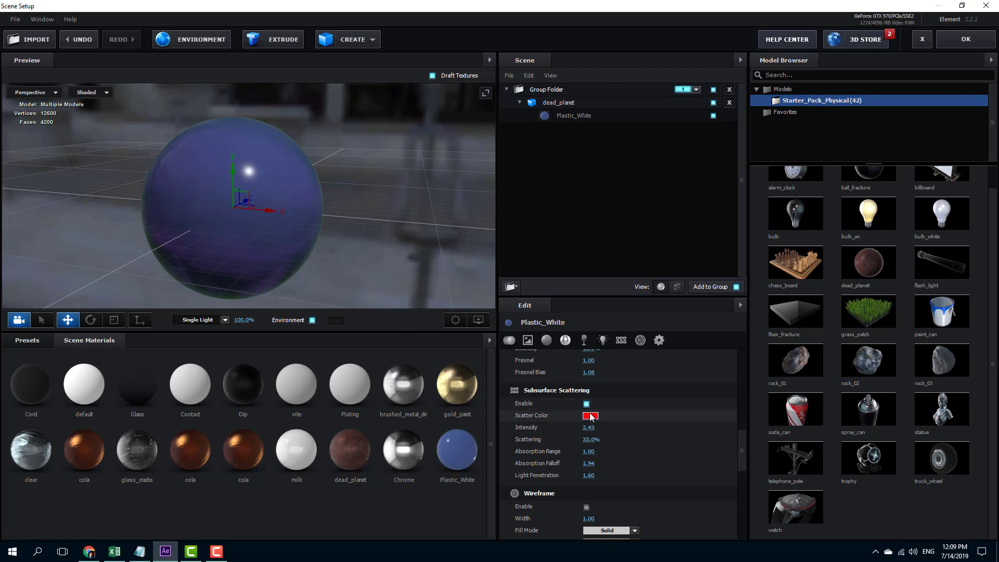
Step: Try wireframe rendering on the sphere's material and switch it off again
scroll(583, 426, down, 2)
click(586, 434)
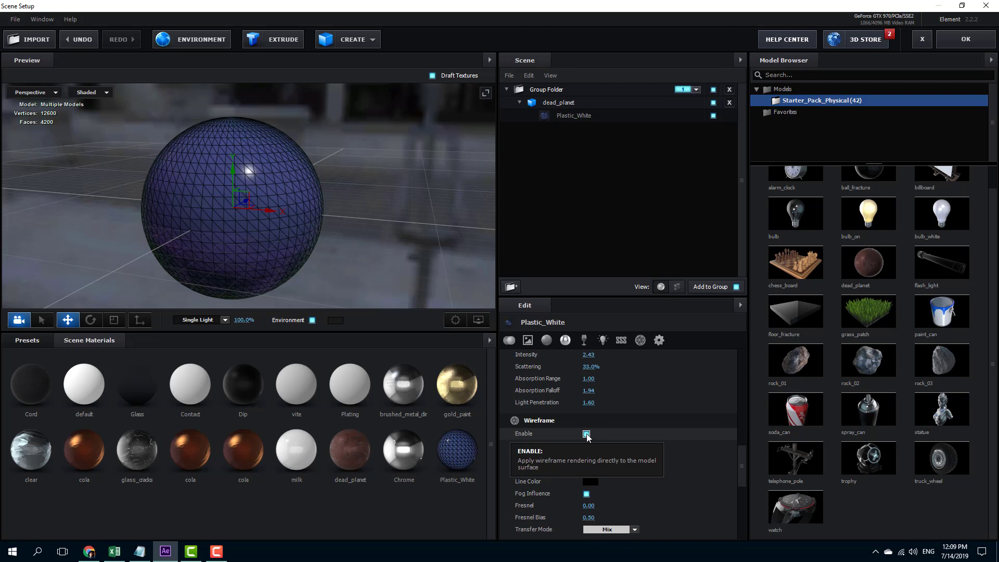
click(586, 434)
scroll(609, 432, down, 2)
scroll(610, 432, down, 3)
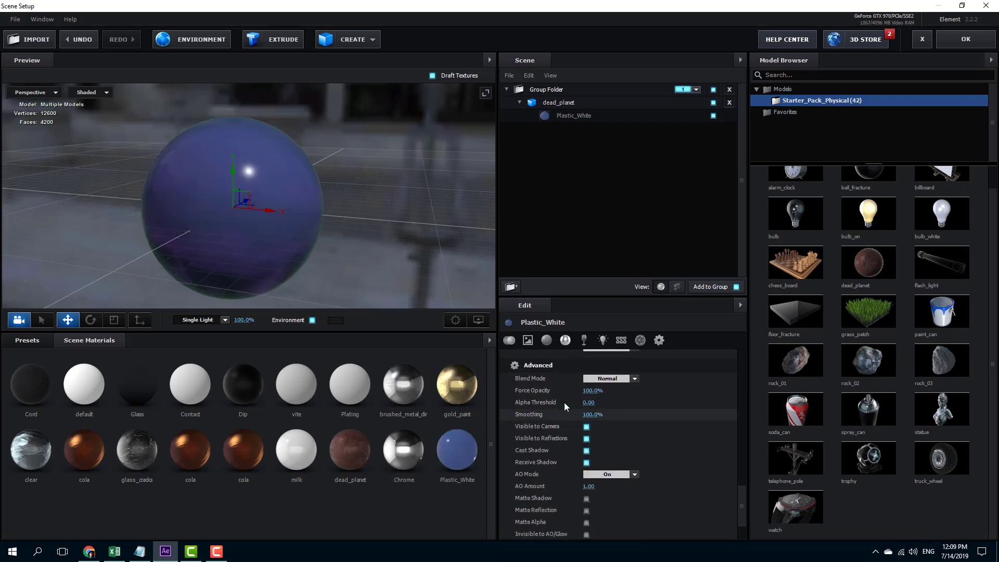
scroll(564, 401, down, 1)
scroll(627, 403, up, 6)
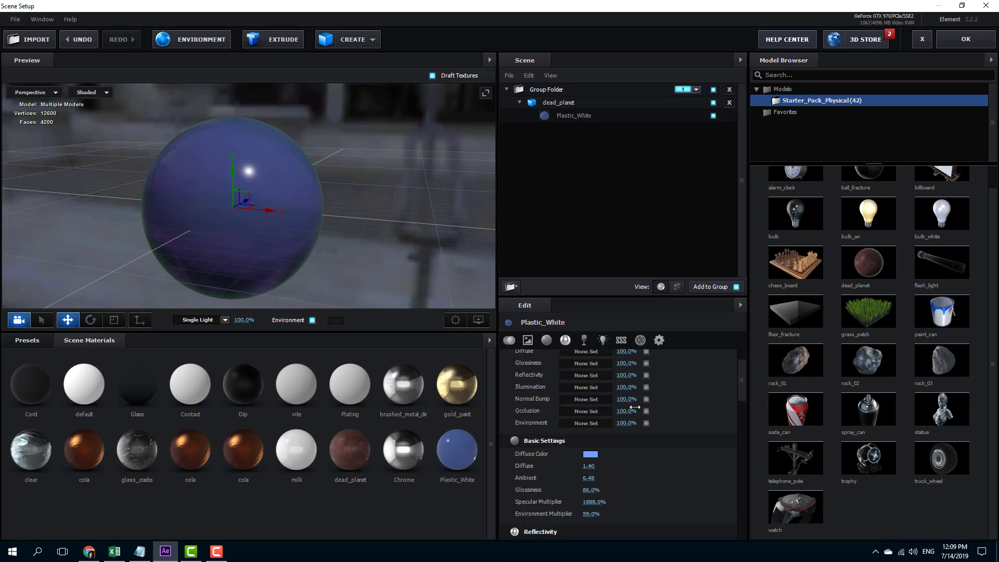
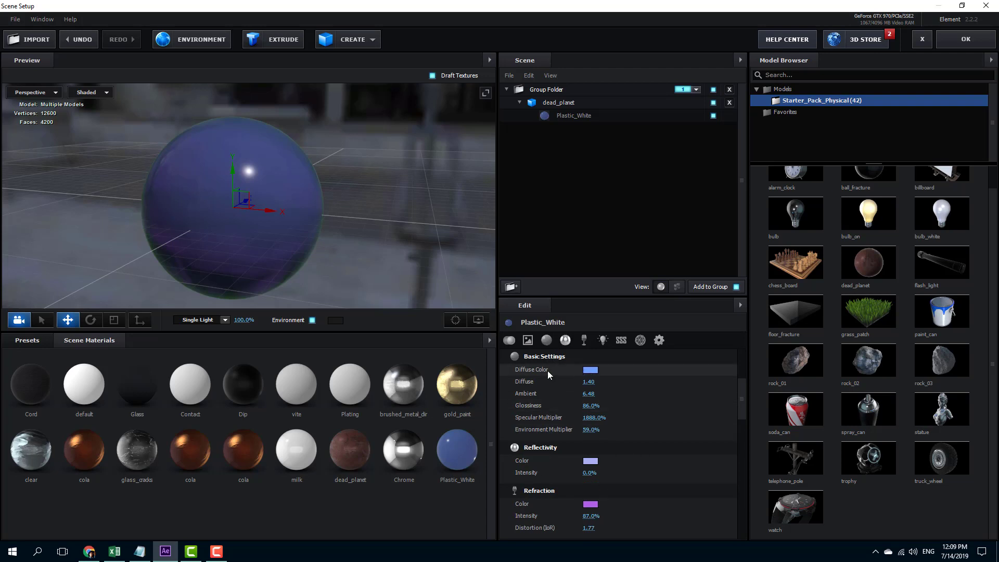
Step: Raise the material's reflectivity intensity to 48% and lower its refraction intensity to 60%
click(567, 343)
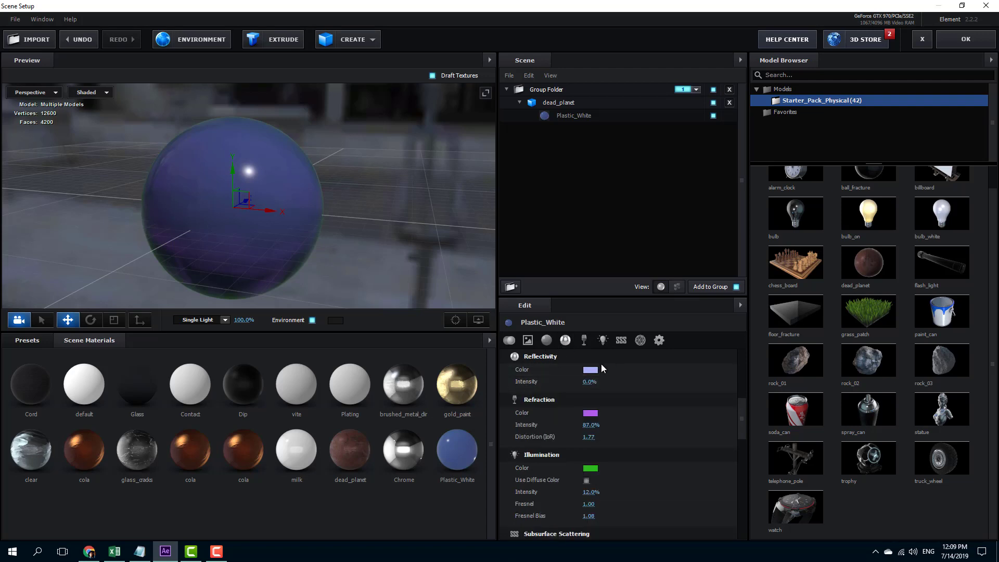
drag(589, 382, 631, 381)
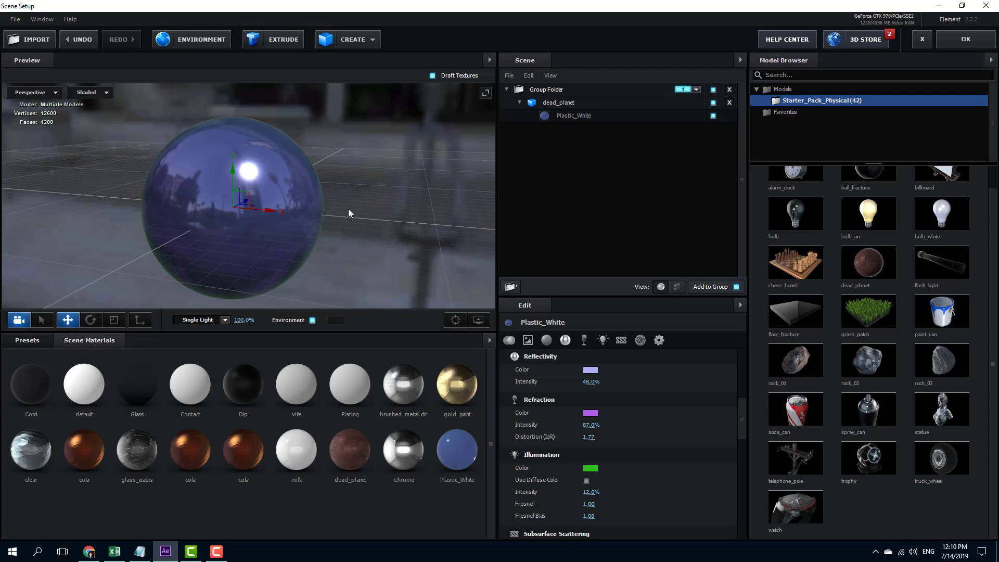
mouse_move(348, 208)
mouse_down()
mouse_move(358, 256)
mouse_move(358, 194)
mouse_up()
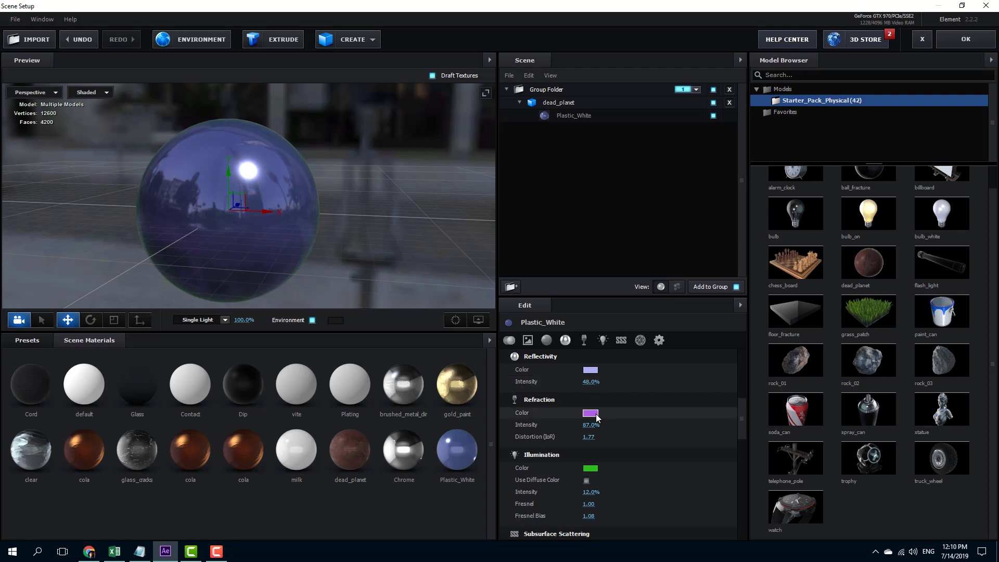
drag(595, 424, 600, 435)
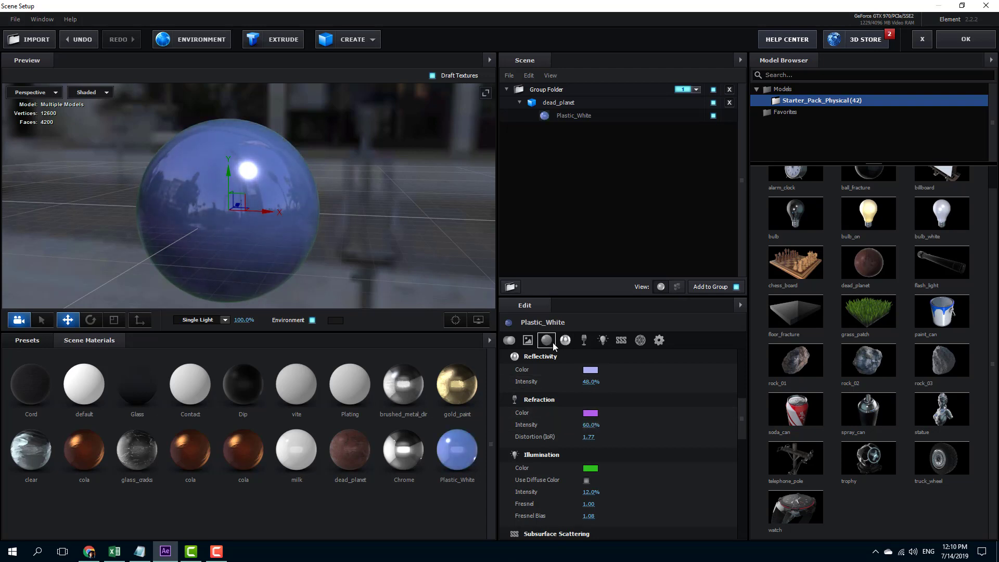
Step: Try Use Diffuse Color for the illumination, switch it off again, and raise the illumination intensity to 48%
click(583, 340)
click(604, 340)
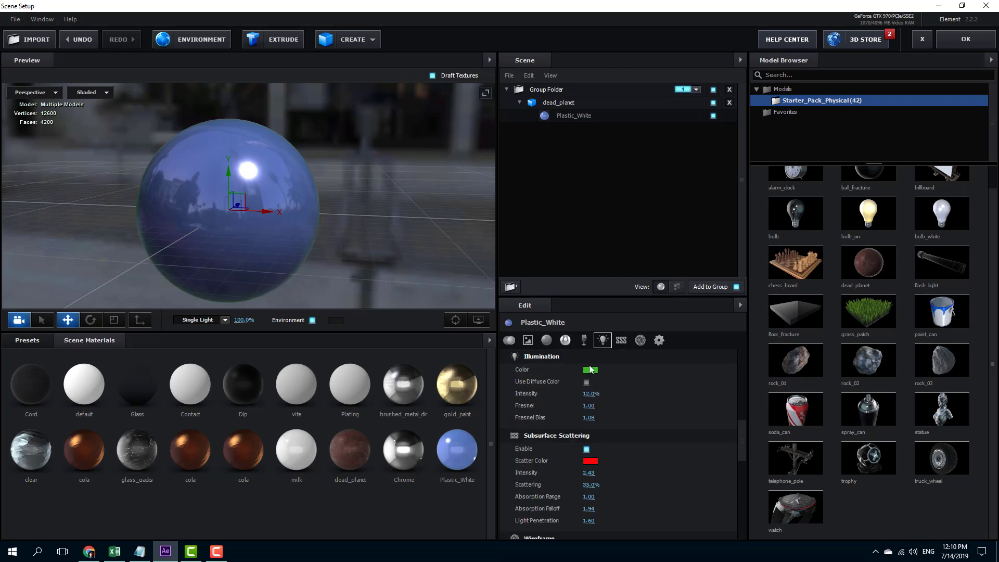
click(587, 382)
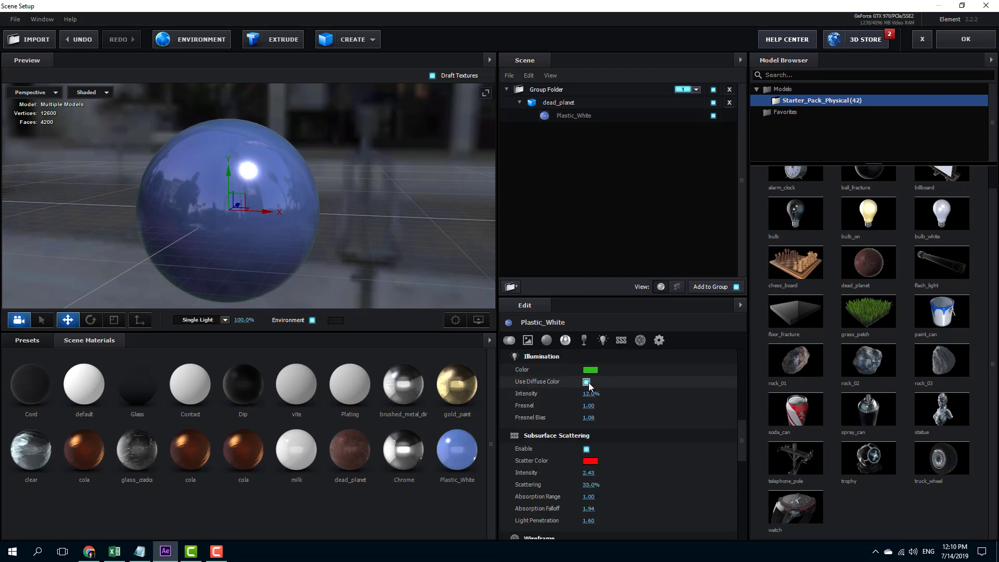
click(587, 382)
drag(590, 394, 619, 395)
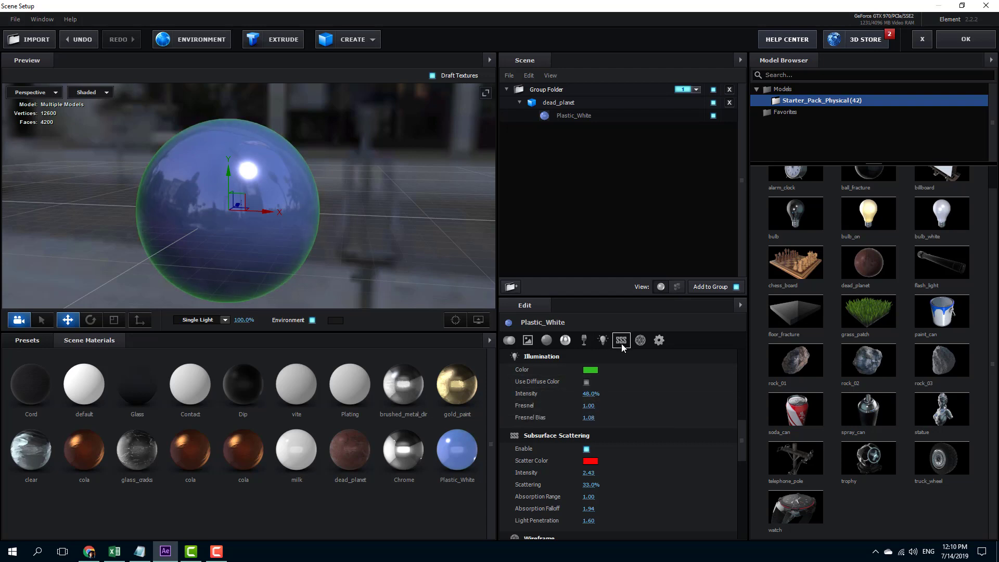
Step: Try the Add and Screen blend modes in the material's advanced settings and return the blend mode to Normal
click(641, 341)
click(642, 343)
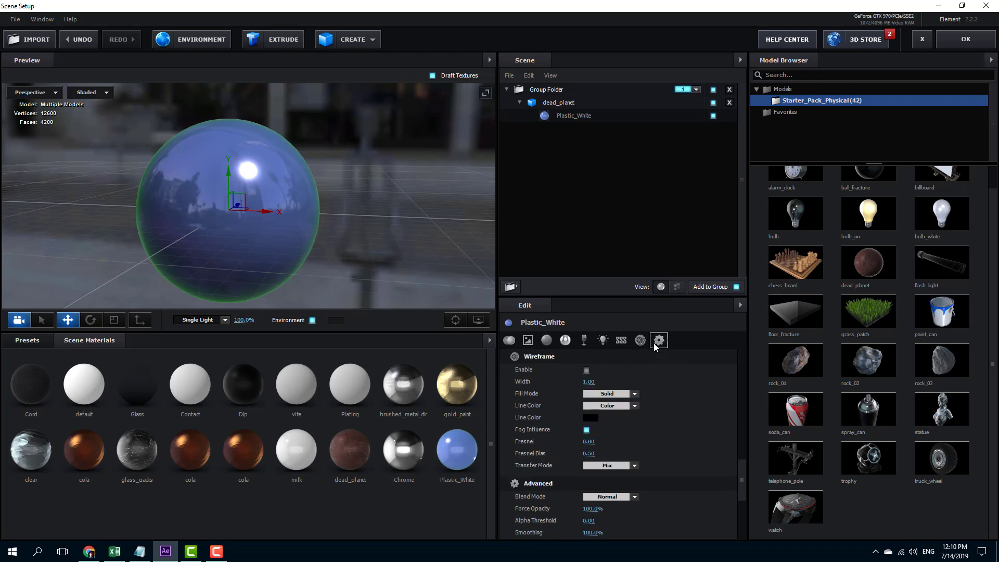
click(657, 342)
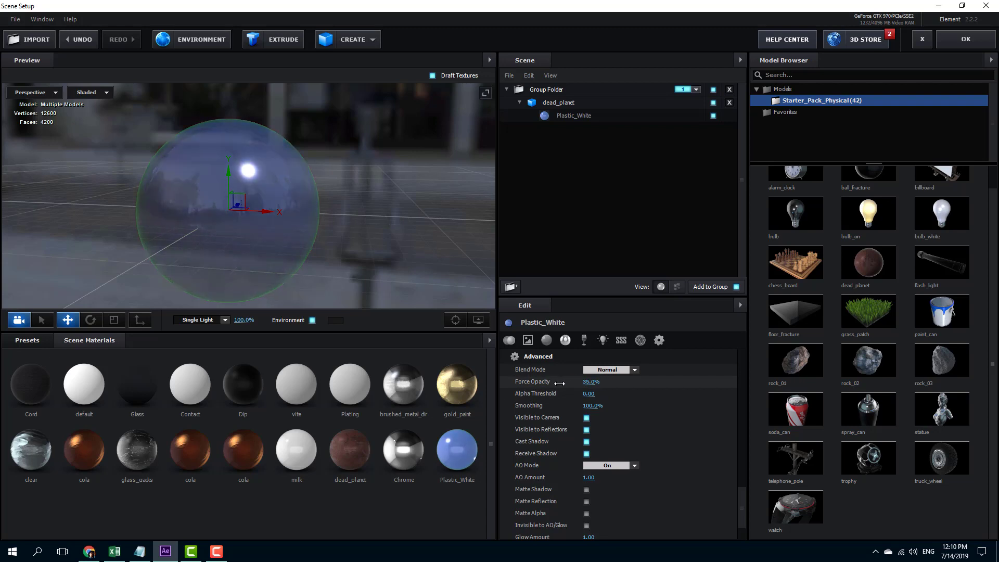
click(630, 370)
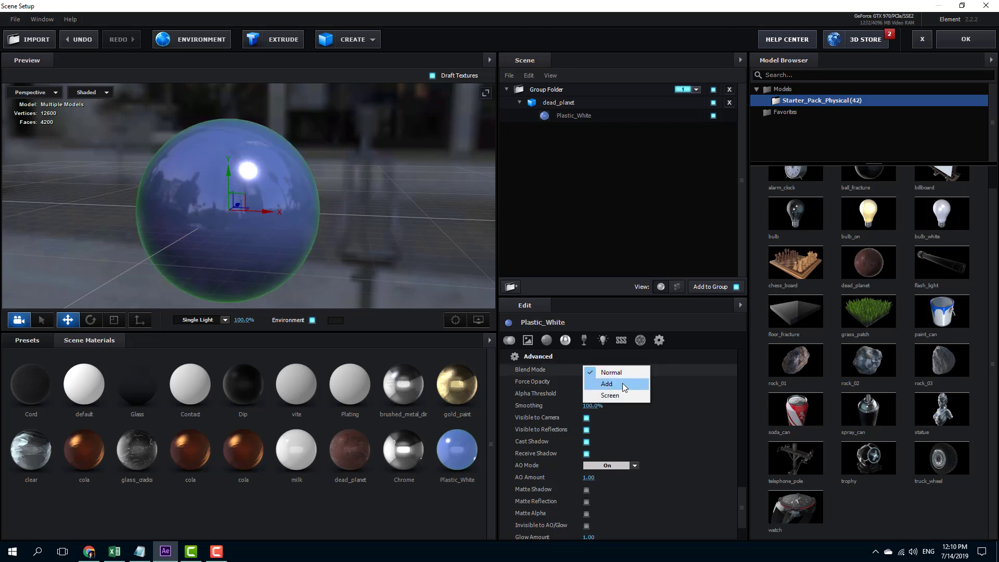
click(627, 383)
click(624, 370)
click(614, 395)
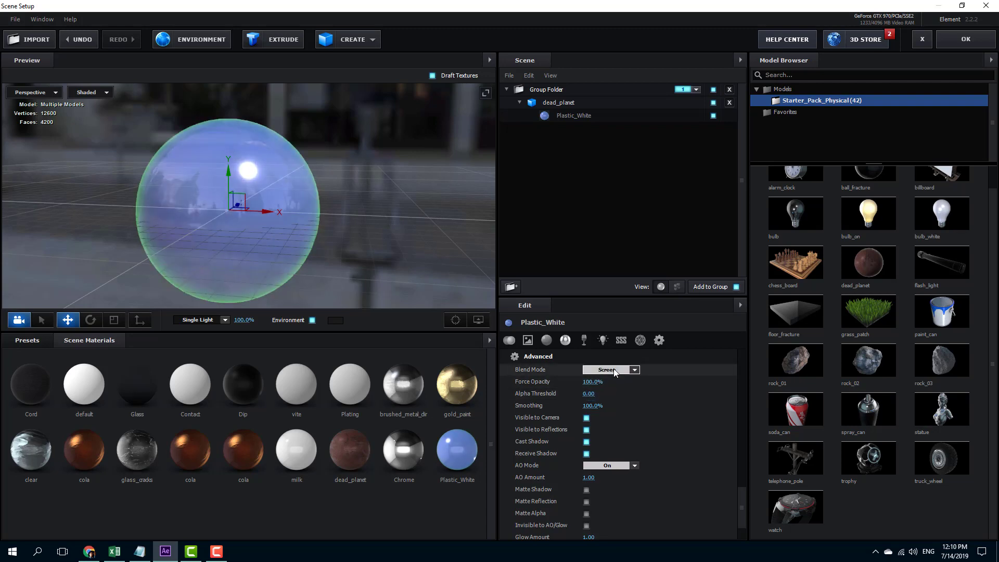
click(621, 369)
click(616, 372)
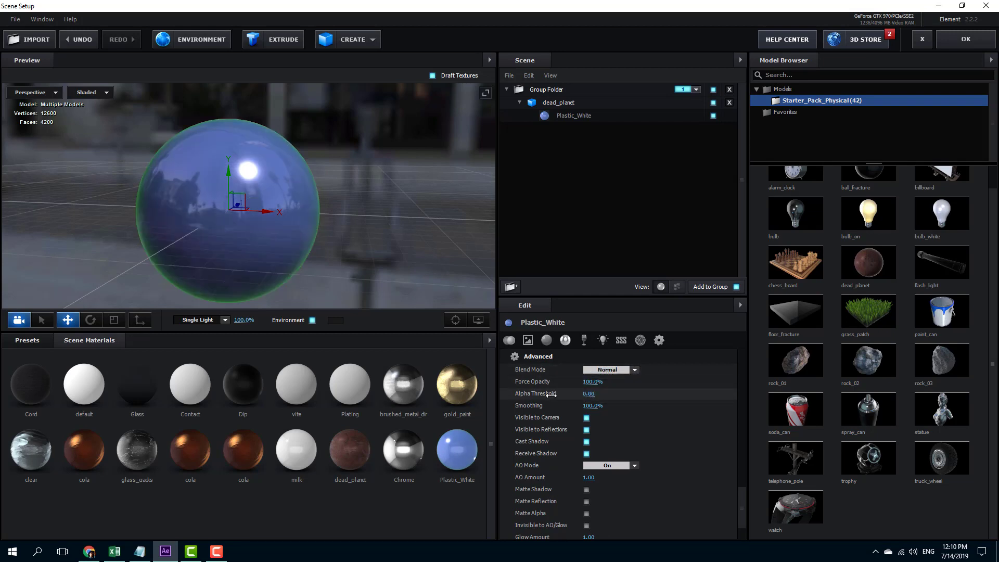
Step: Set the material's alpha threshold to 1.00 and try smoothing at 0% and 50% before restoring it to 100%
drag(592, 383, 474, 421)
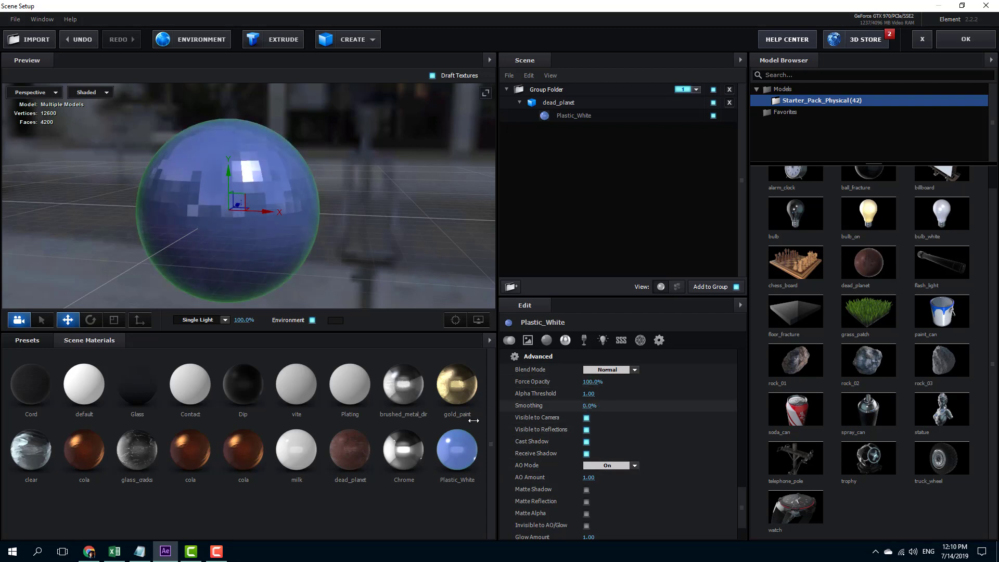
drag(385, 304, 442, 291)
drag(333, 260, 284, 216)
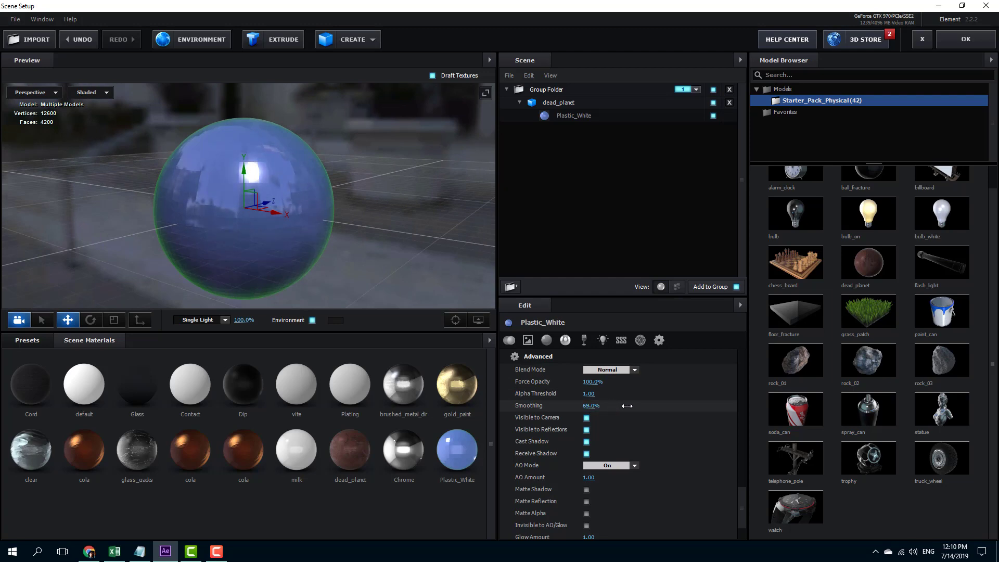
drag(626, 406, 593, 406)
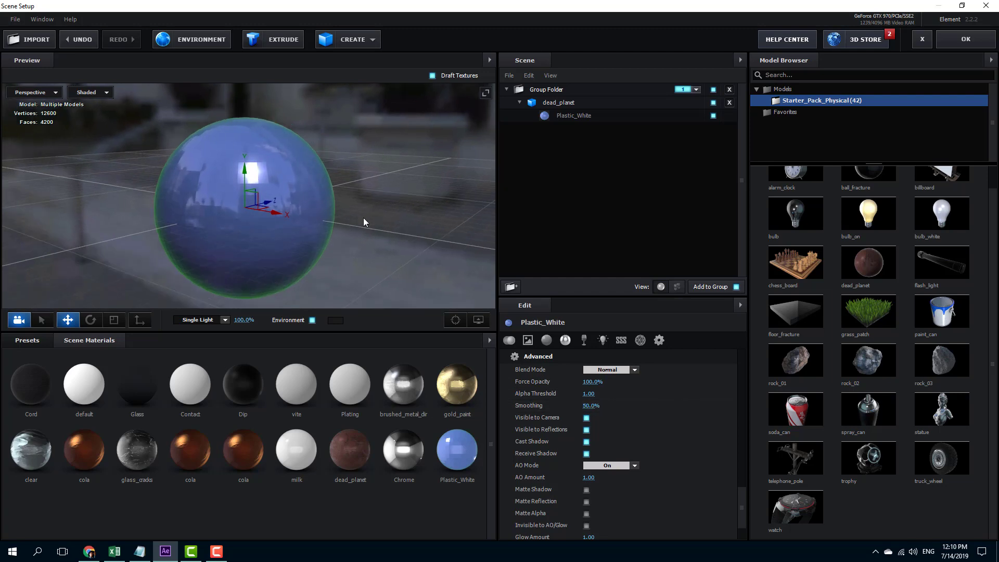
drag(368, 221, 391, 231)
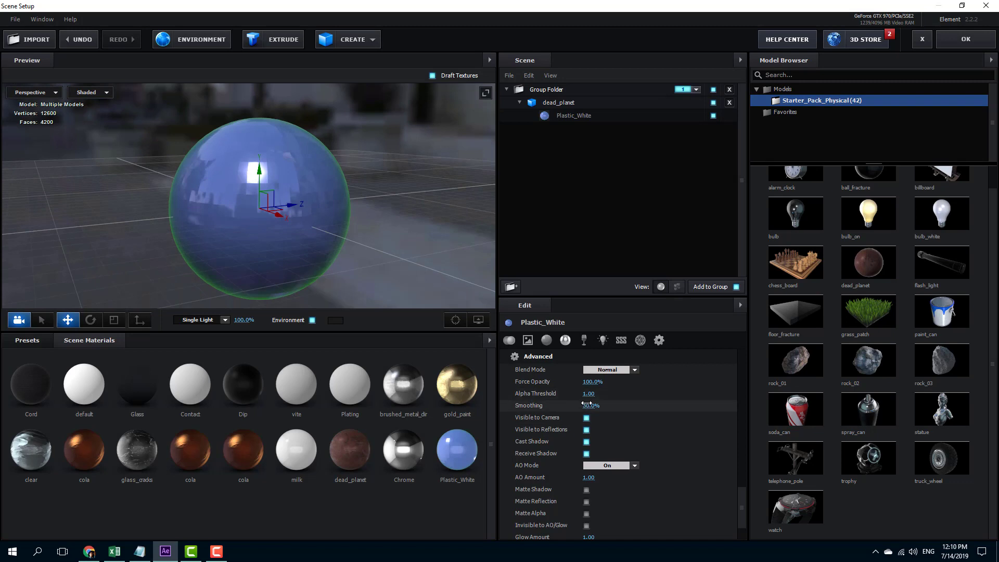
drag(593, 406, 697, 406)
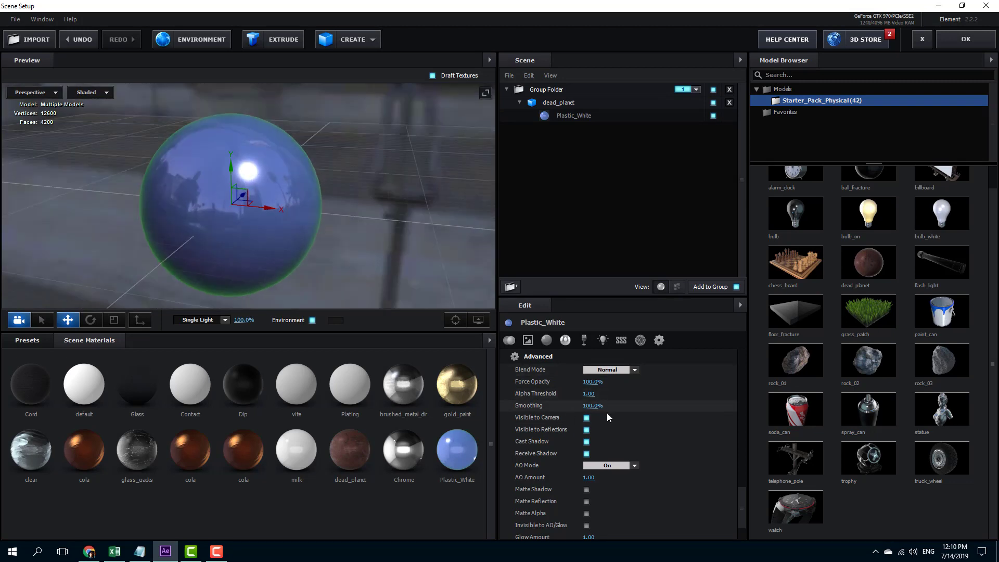
Step: Try the Visible to Camera, Visible to Reflections and Cast Shadow options, leaving all three on
click(586, 418)
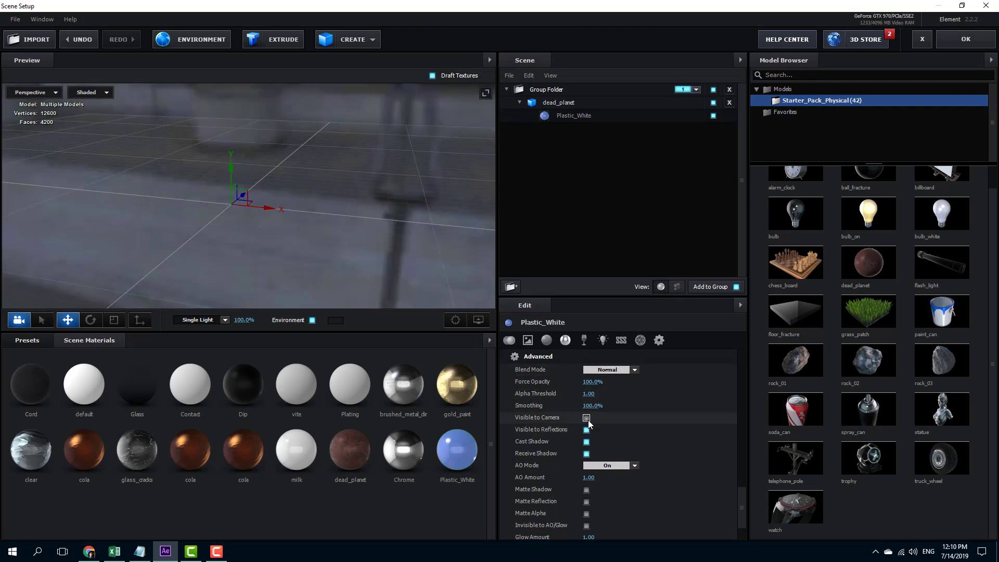
click(586, 417)
click(587, 430)
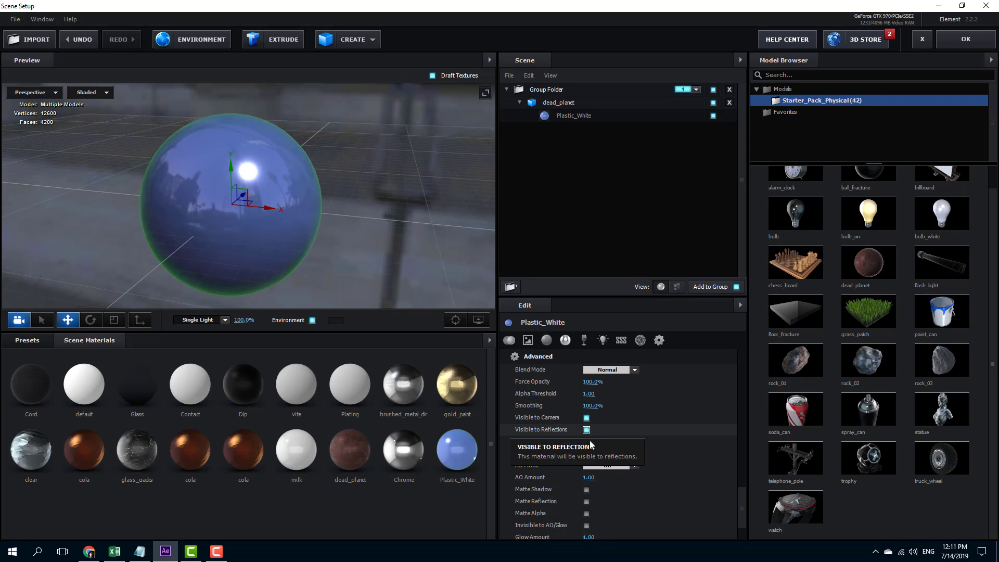
click(586, 441)
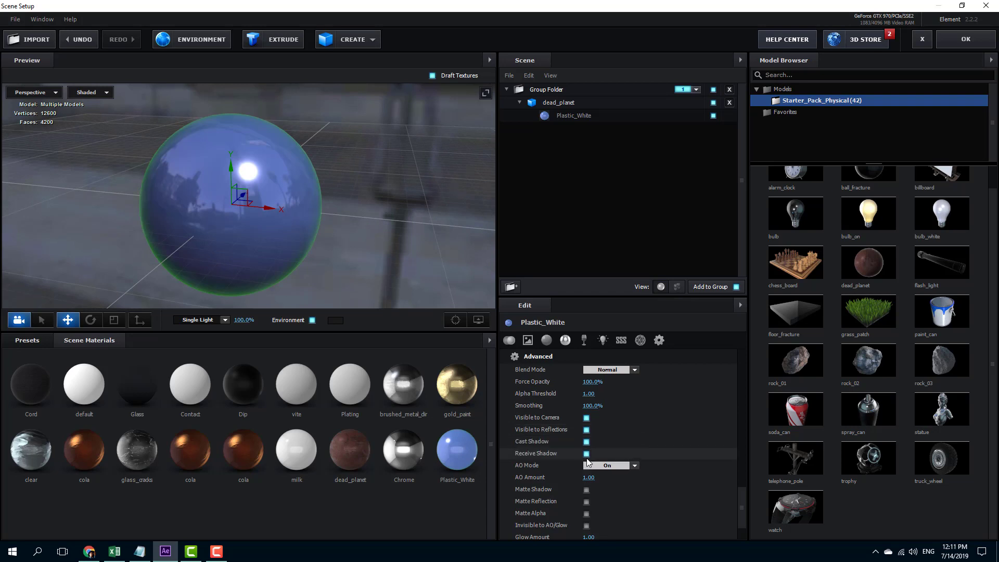
Step: Try Matte Shadow and Matte Reflection on the material and switch both off again
scroll(629, 450, down, 2)
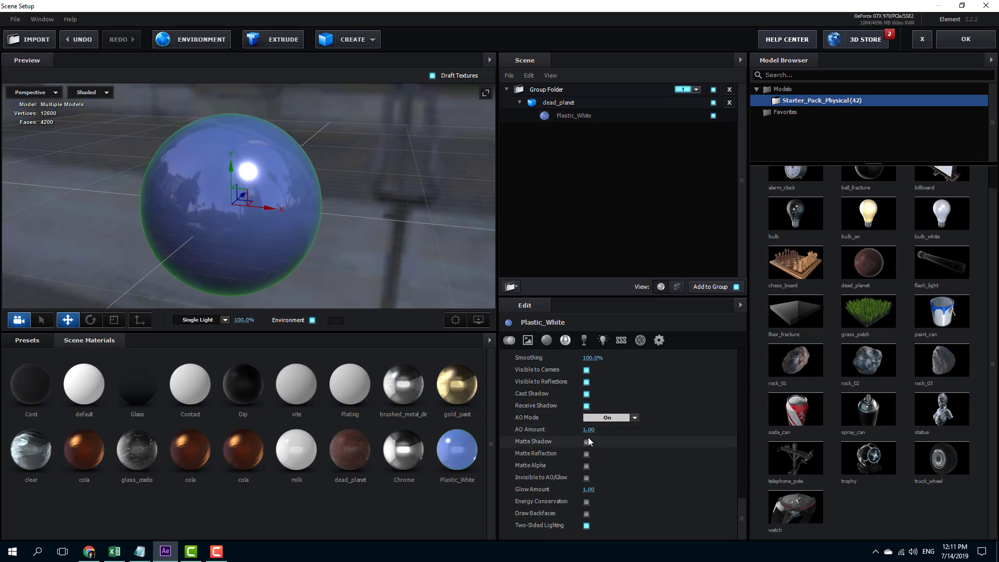
click(586, 442)
click(586, 441)
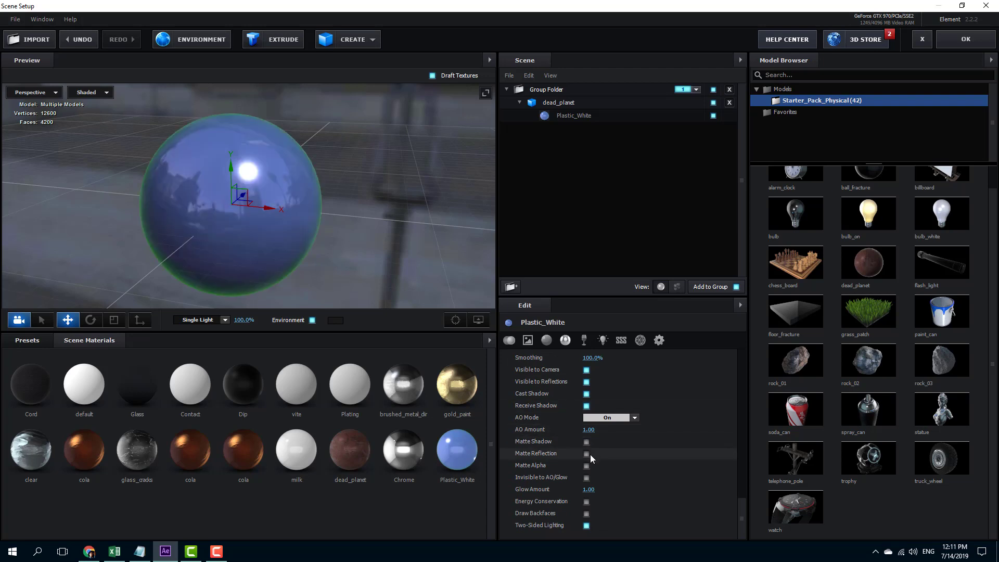
click(586, 453)
click(587, 454)
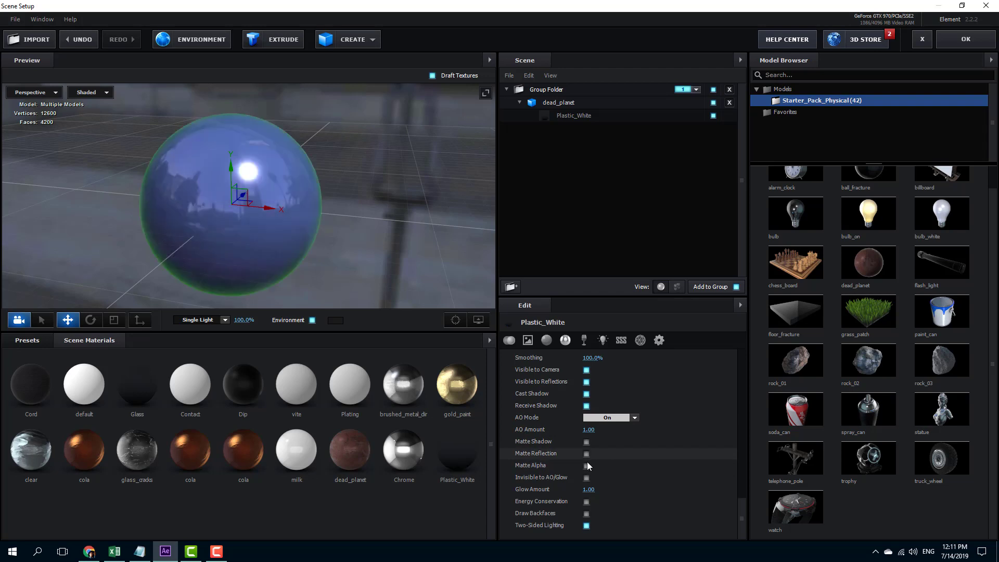
Step: Save the Plastic_White material from the scene as a material preset named TutorTube-Shader in the Physical folder
scroll(632, 460, up, 4)
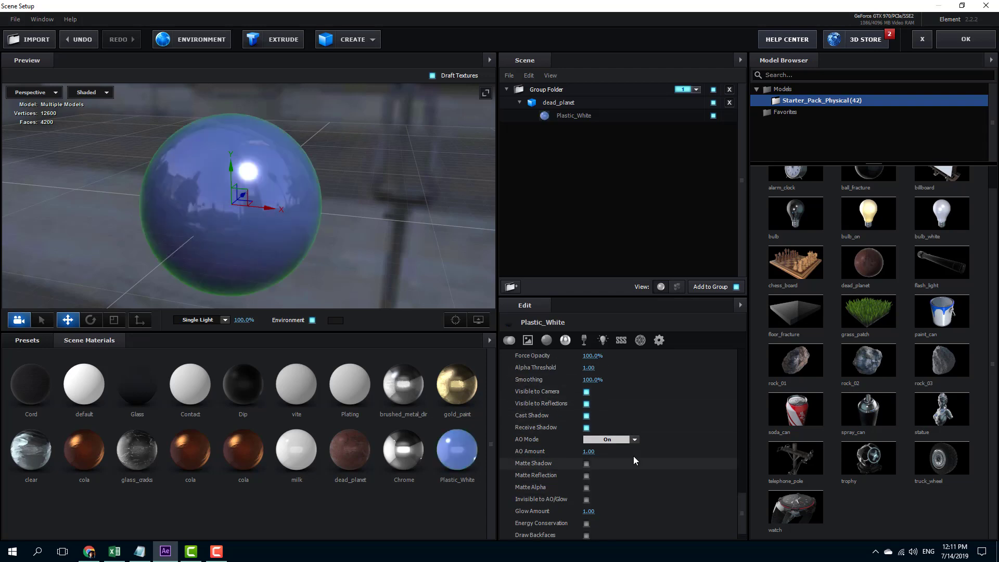
scroll(629, 456, up, 5)
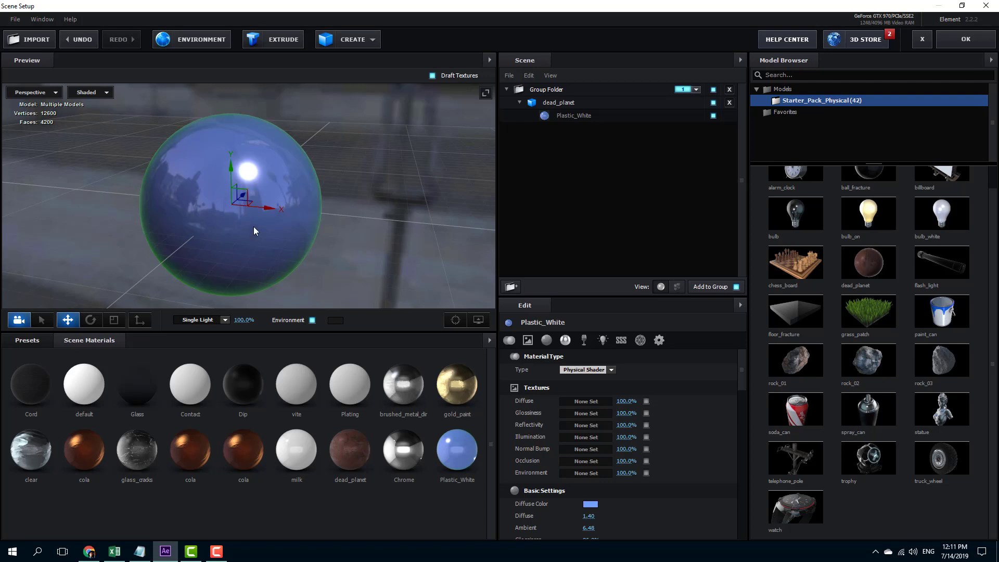
click(564, 117)
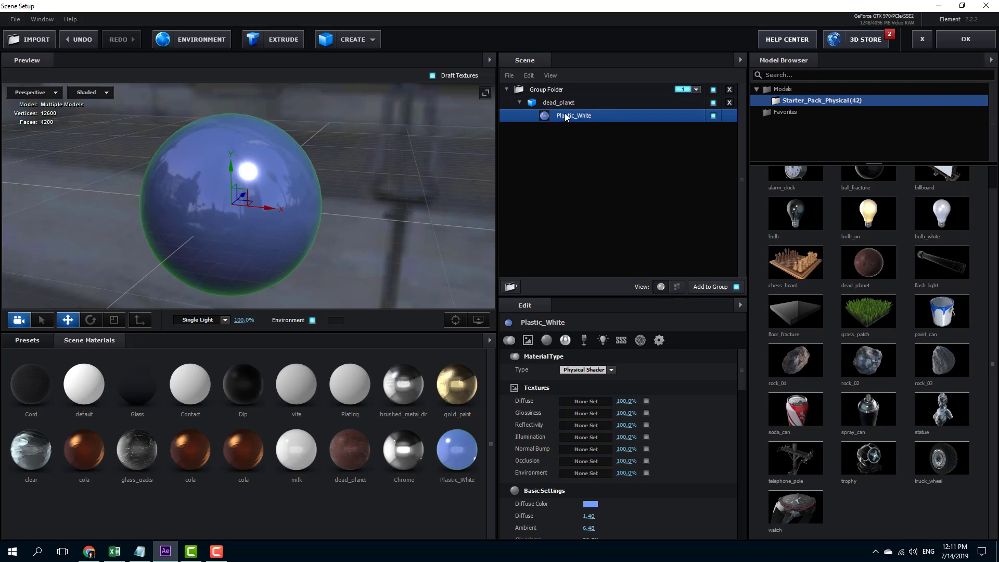
right_click(564, 117)
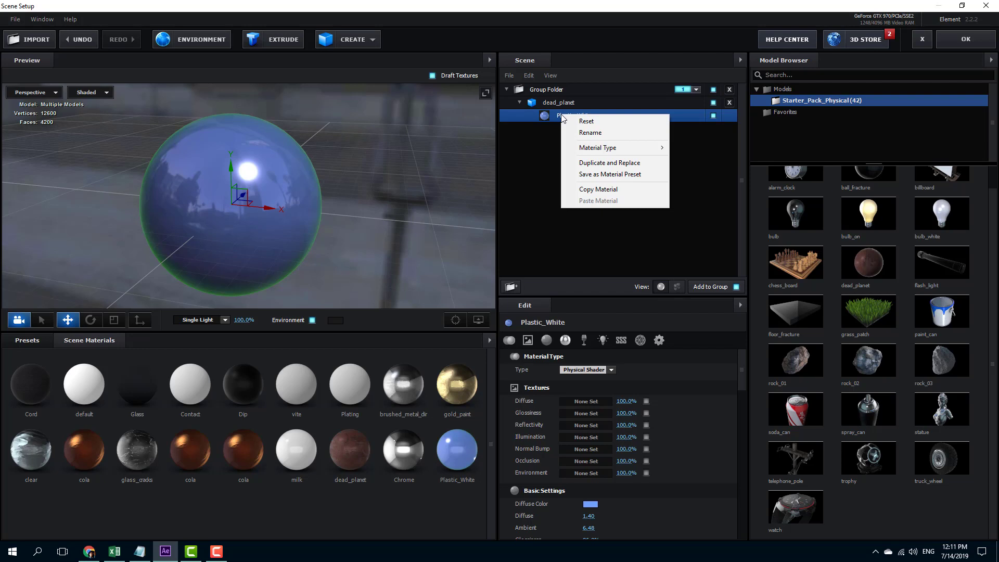
click(601, 176)
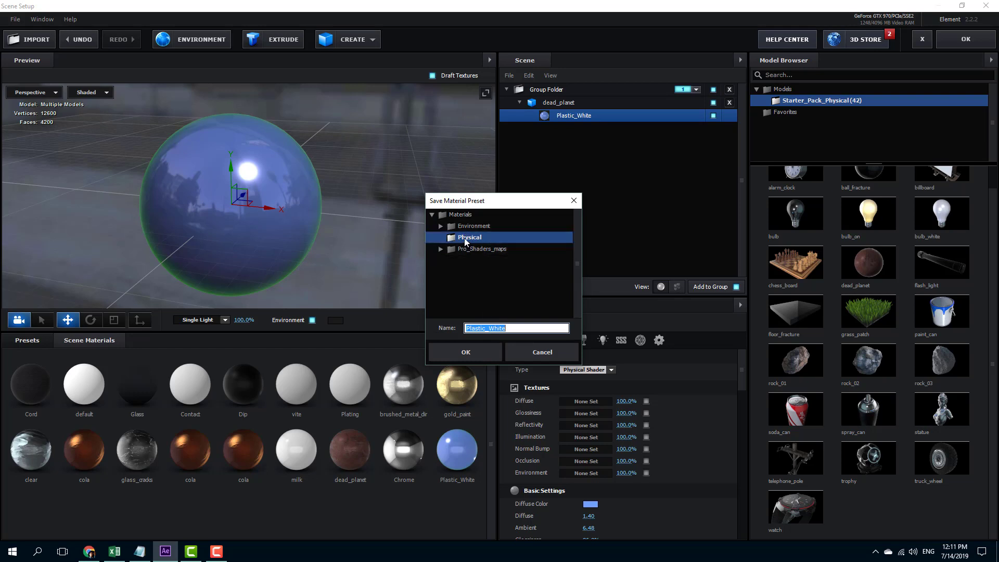
click(464, 238)
key(ctrl+a)
text(Tuto)
click(476, 353)
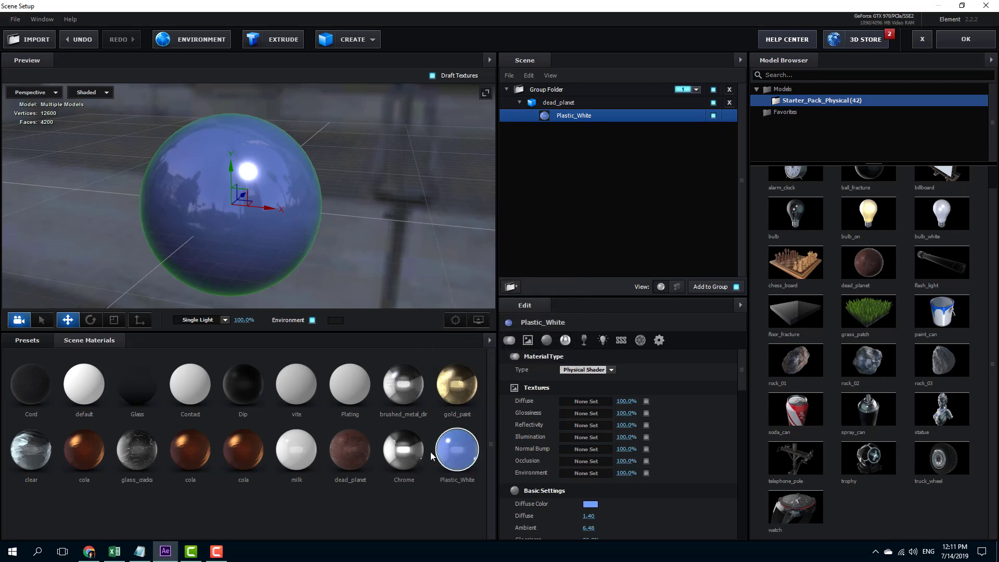
Step: Replace the dead_planet group with the rock_02 model and apply the TutorTube-Shader preset from the Physical materials to it
click(27, 339)
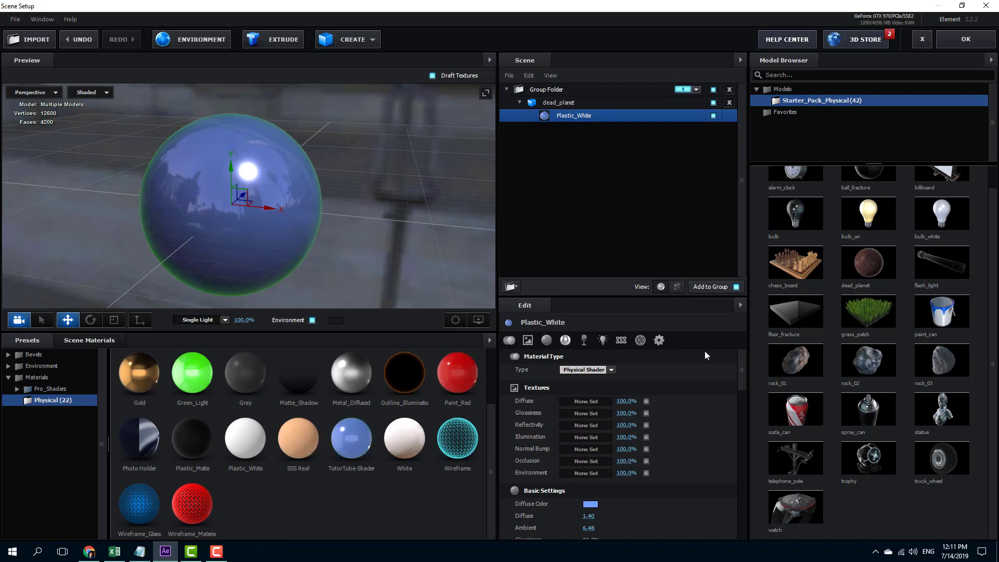
click(729, 90)
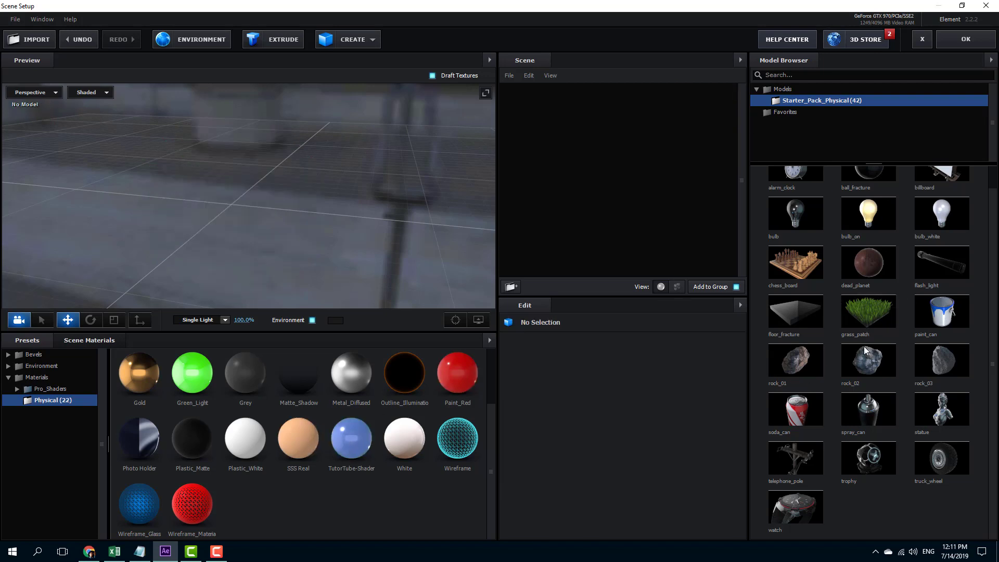
drag(865, 350, 416, 238)
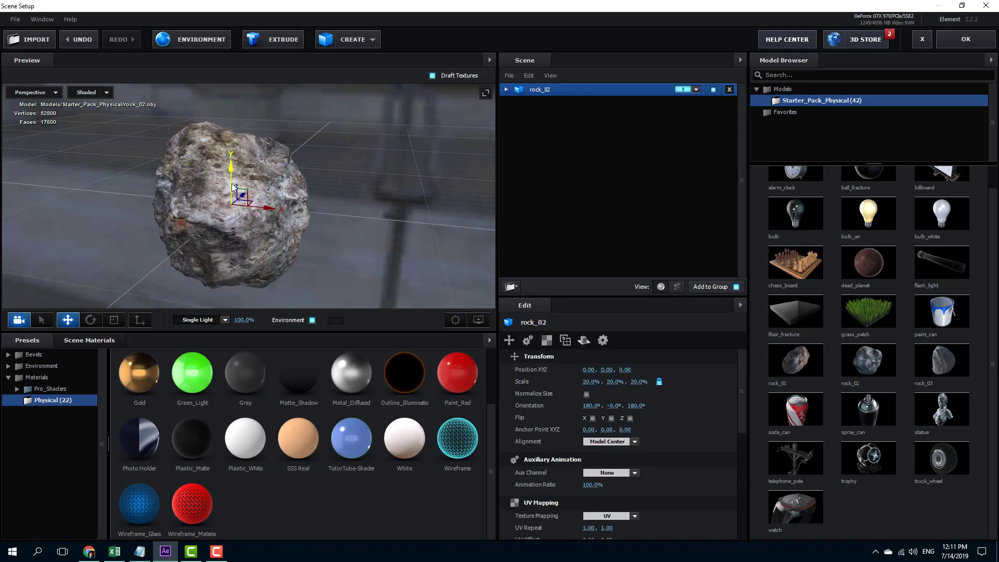
drag(351, 437, 306, 220)
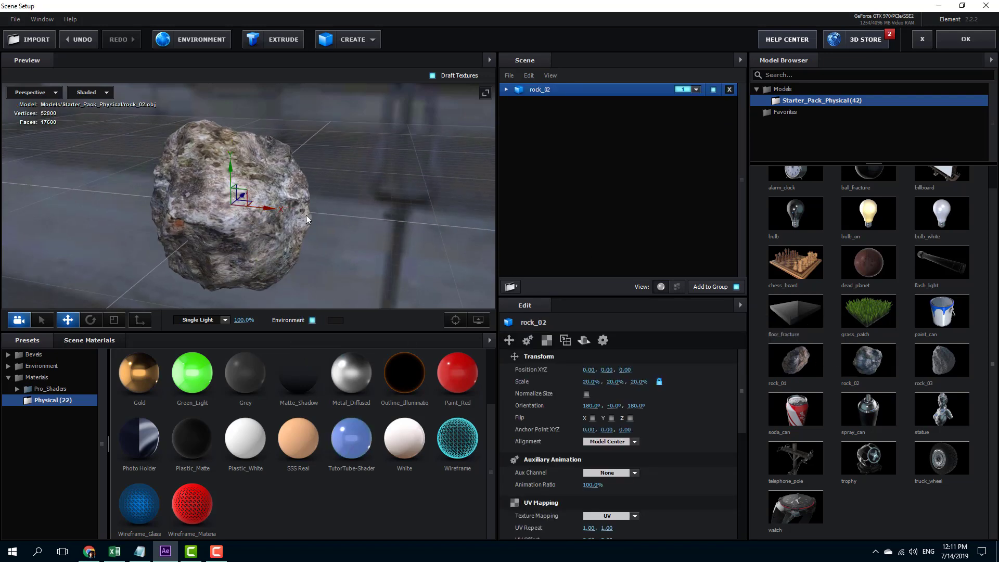
drag(333, 183, 232, 213)
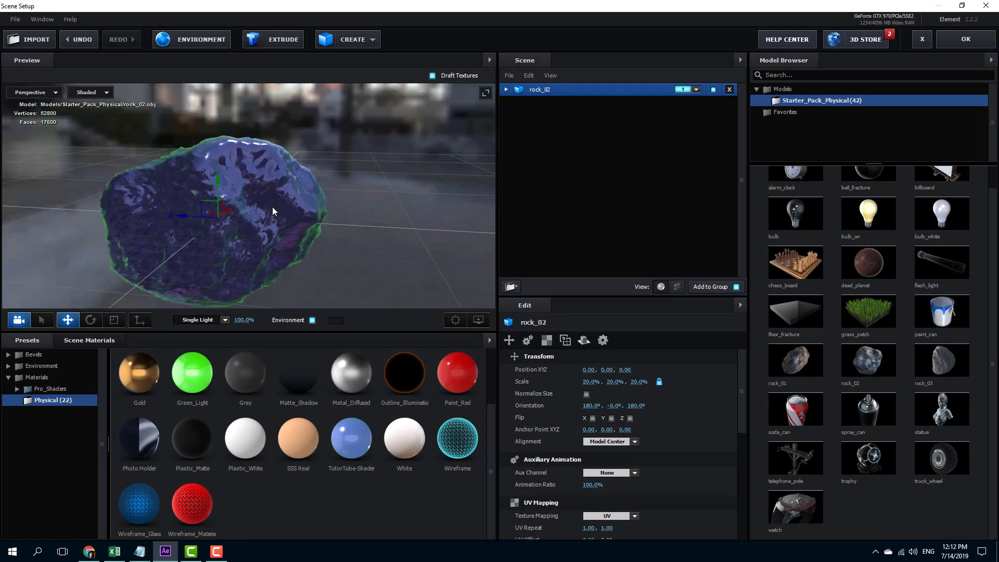